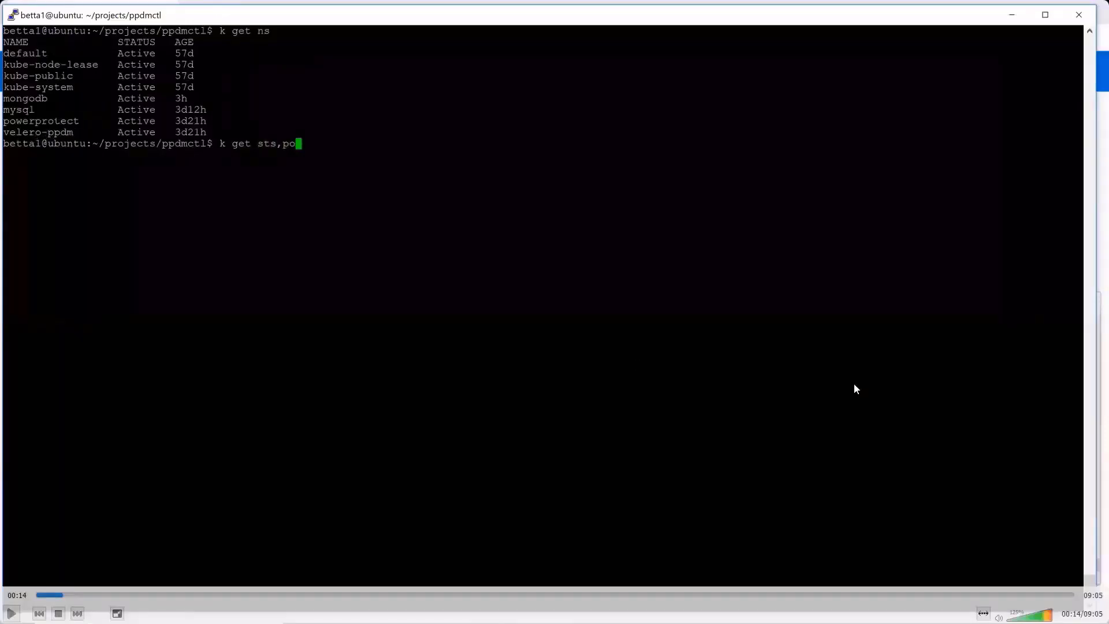
- List the stateful sets, pods, services and PVCs in the mysql namespace, and examine the master pod, its volume claim and the mysql-cluster service
key("space")
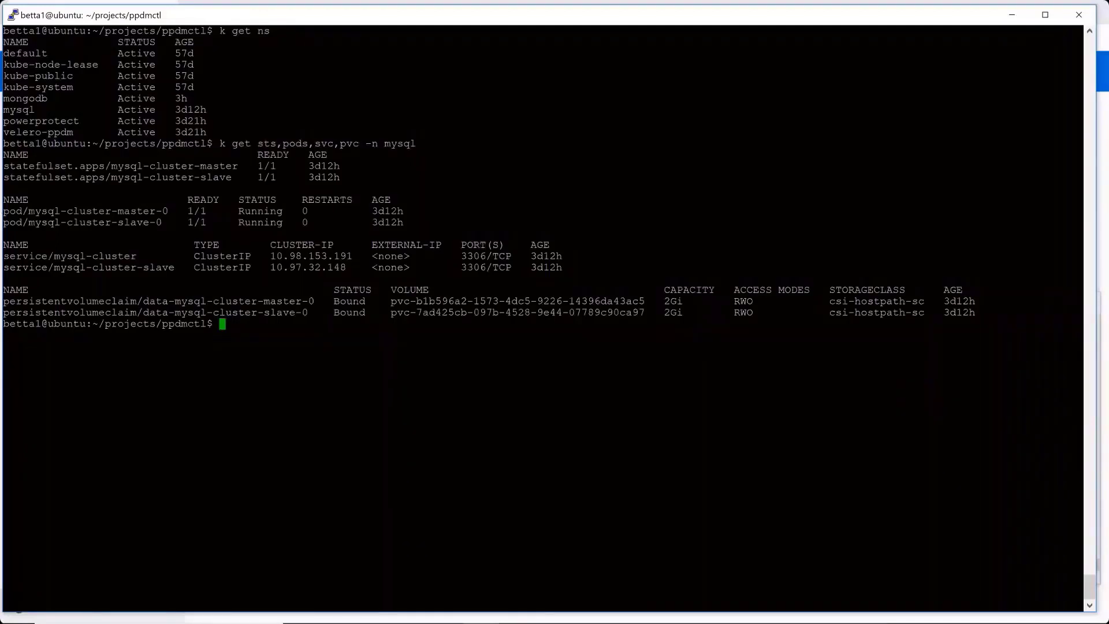
left_click_drag(175, 211, 112, 211)
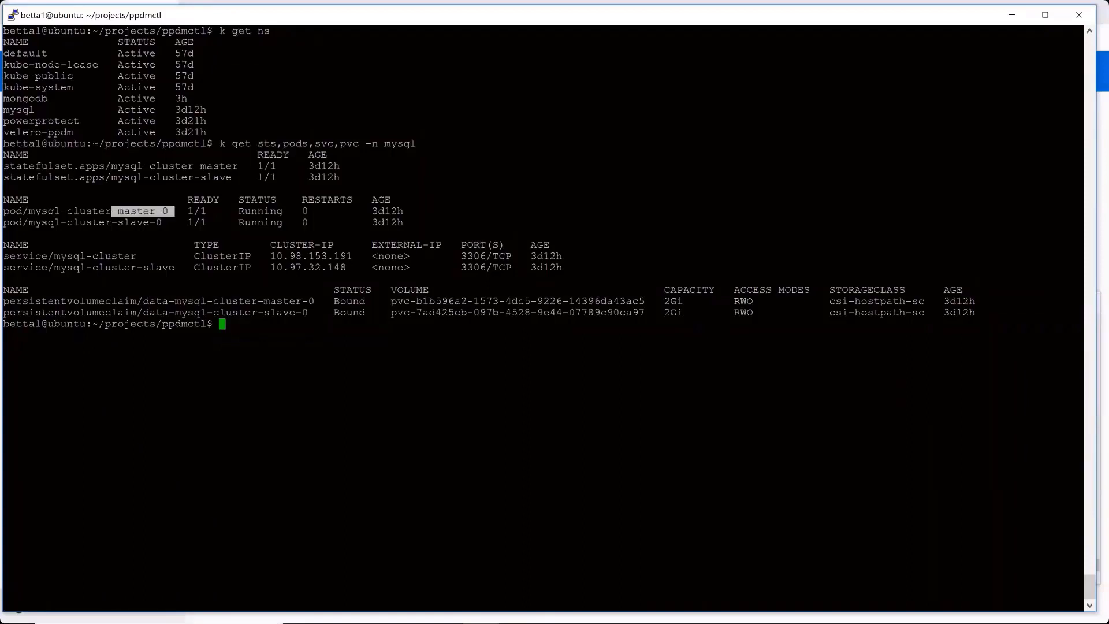
left_click(156, 222)
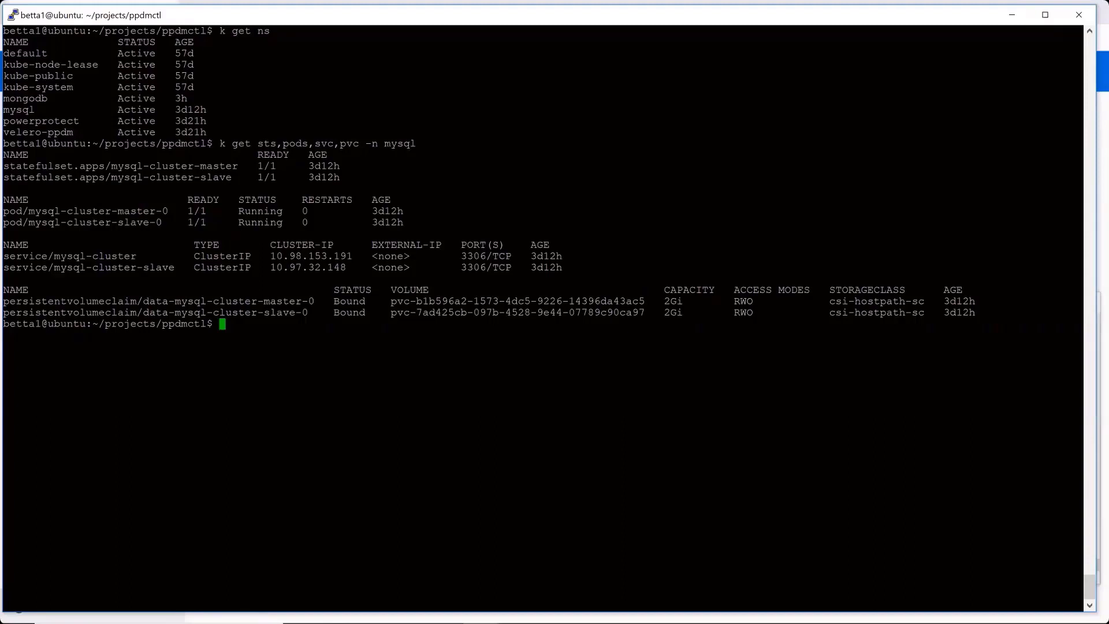
left_click_drag(9, 301, 278, 301)
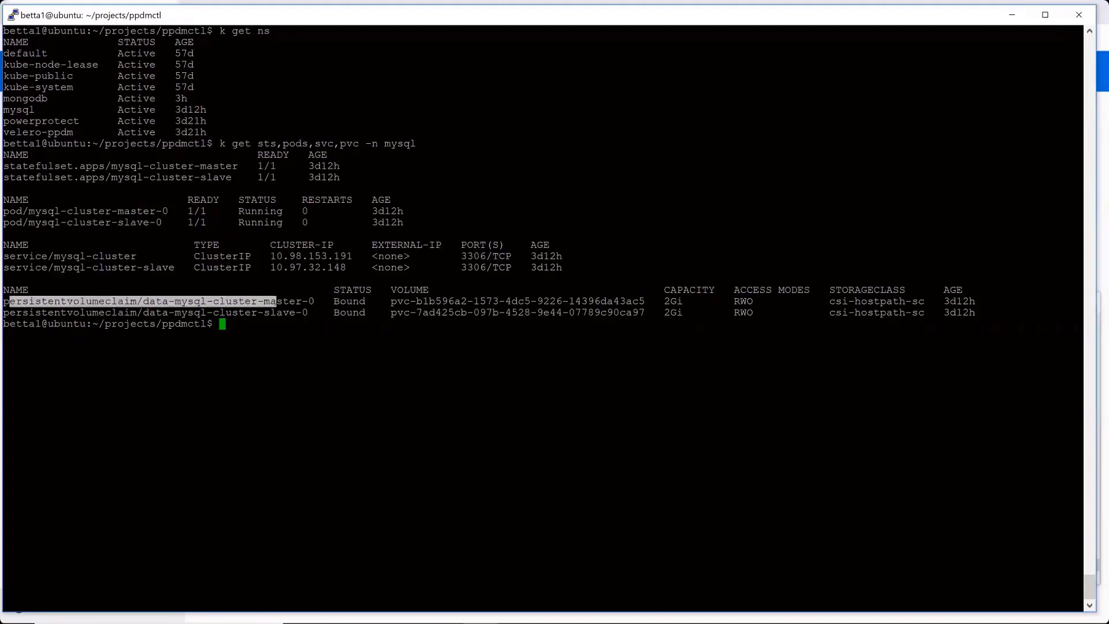
left_click(276, 302)
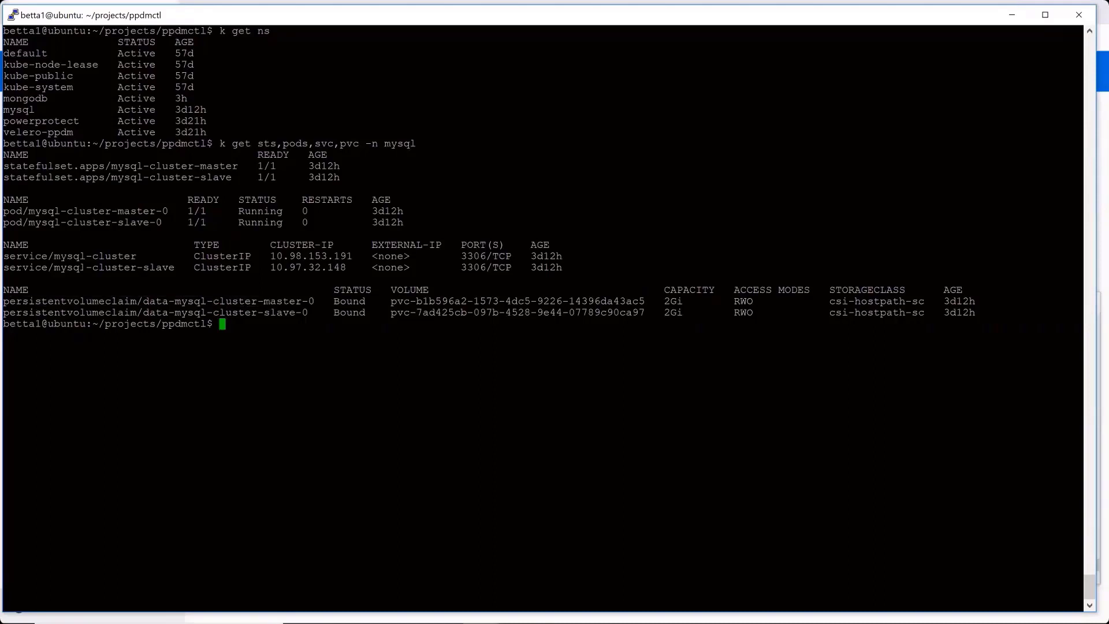
double_click(133, 256)
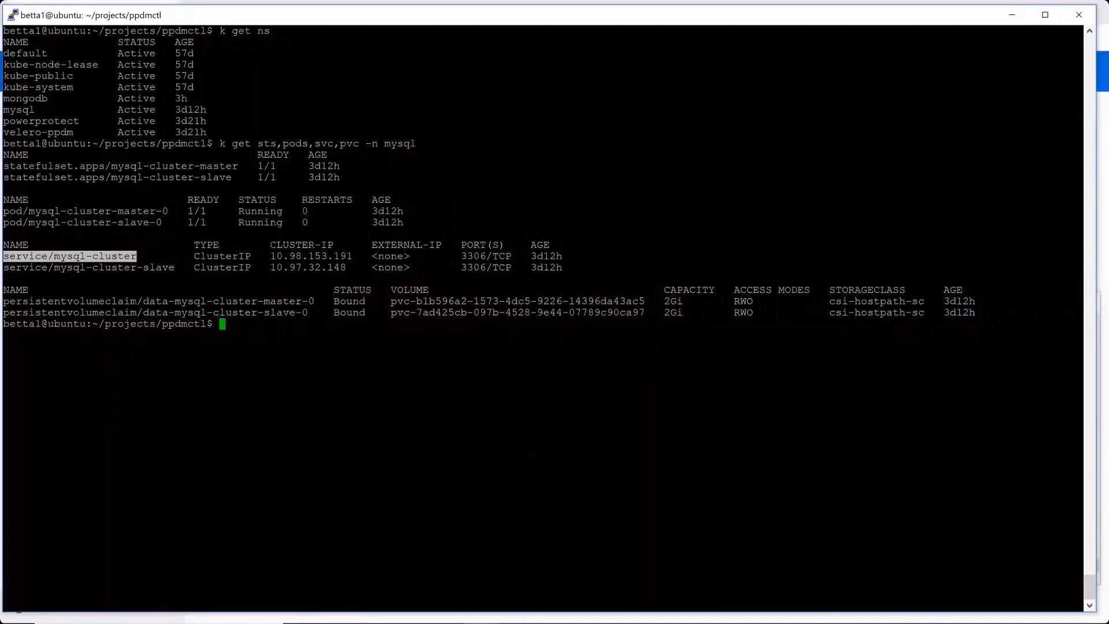
- Create the application template mysqltemplate with ppdmctl, using type mysql, input file mysql-template-helm-file.yaml and namespace mysql
key("Up")
key("Up")
key("Left")
key("Left")
key("Left")
key("Left")
key("Left")
key("Left")
key("Left")
key("Left")
key("Left")
key("Left")
key("Left")
key("Left")
key("Left")
key("Left")
key("Left")
key("Left")
key("Left")
key("Left")
key("Left")
key("Left")
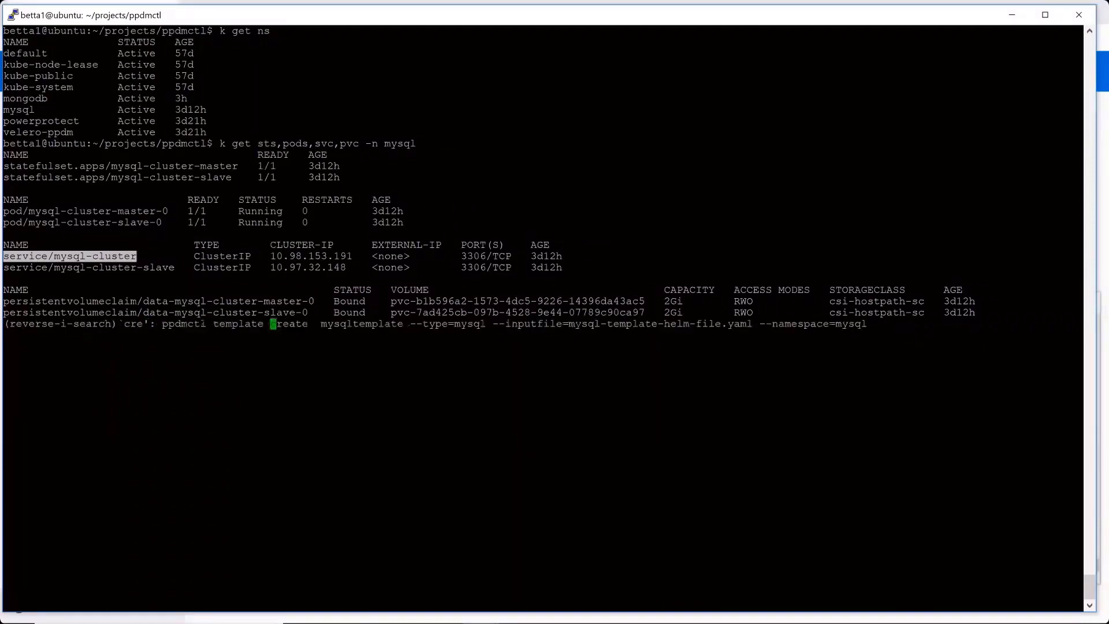
key("Right")
key("Right")
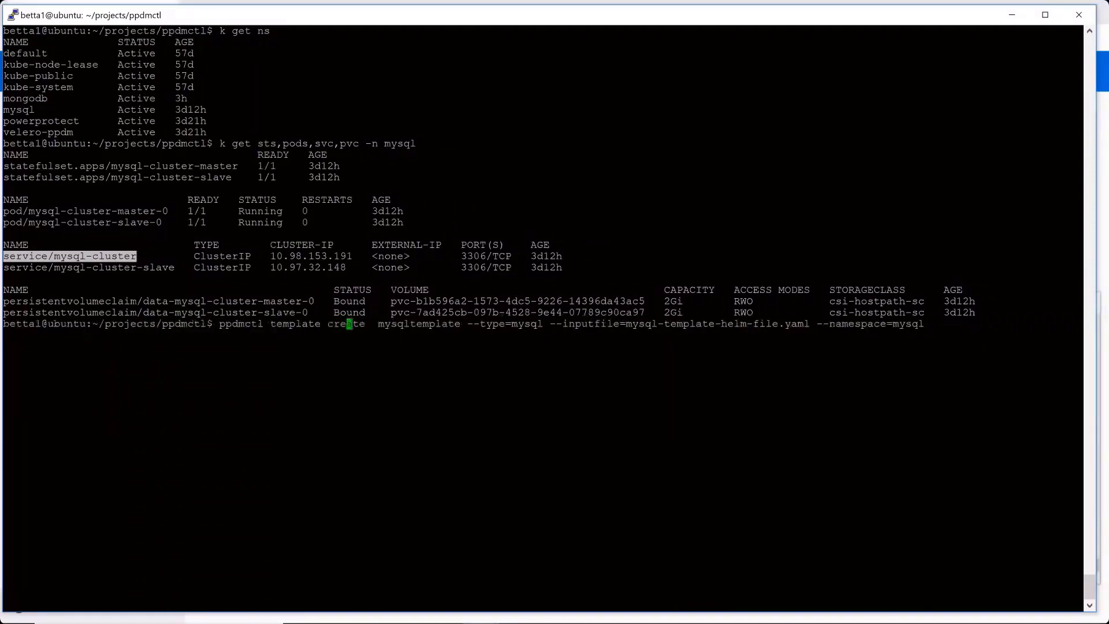
key("Right")
key("Right")
key("Right")
key("Right")
key("Right")
key("Right")
key("Right")
key("Right")
key("Right")
key("Right")
key("Right")
key("Right")
key("Right")
key("Right")
key("Right")
key("Right")
key("Right")
key("Right")
key("Right")
key("Right")
key("Right")
key("Right")
key("Right")
key("Right")
key("Right")
key("Right")
key("Right")
key("Right")
key("Right")
key("Right")
key("Right")
key("Right")
key("Right")
key("Right")
key("Right")
key("Right")
key("Right")
key("Right")
key("Right")
key("Right")
key("Right")
key("Right")
key("Right")
key("Right")
key("Right")
key("Right")
key("Right")
key("Right")
key("Right")
key("Right")
key("Right")
key("Right")
key("Right")
key("Right")
key("Right")
key("Right")
key("Right")
key("Right")
key("Right")
key("Right")
key("Right")
key("Right")
key("Right")
key("Right")
key("Right")
key("Right")
key("Right")
key("Right")
key("Right")
key("Right")
key("Right")
key("Right")
key("Right")
key("Right")
key("Right")
key("Right")
key("Right")
key("Right")
key("Right")
key("Right")
key("Right")
key("Right")
key("Right")
key("Right")
key("Return")
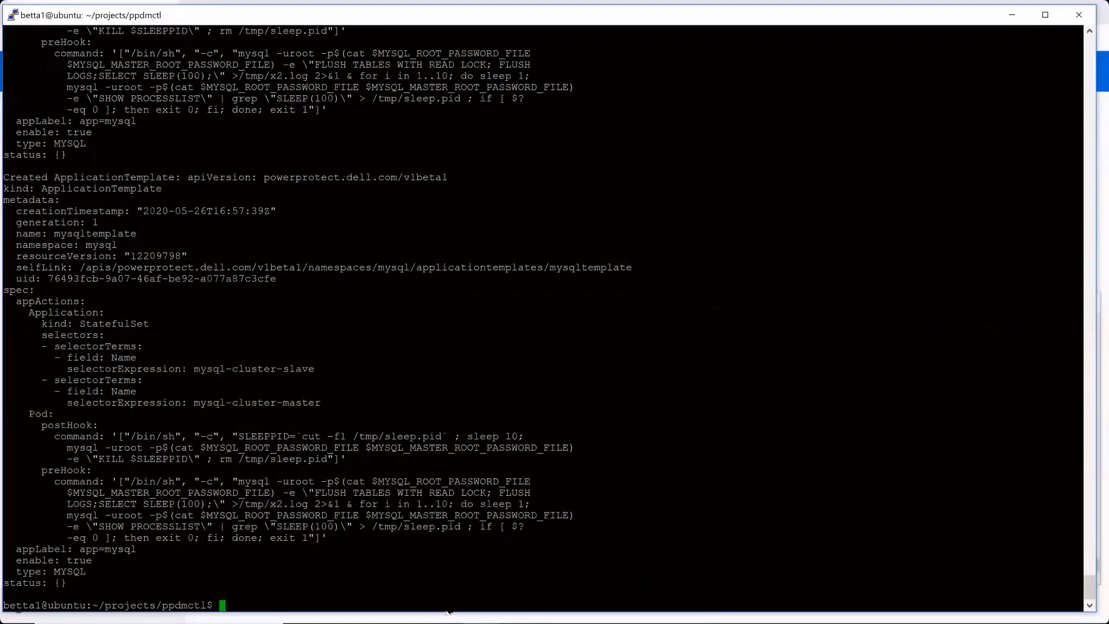
- Switch to the idle mongo pod terminal and run its prepared MySQL client command, connecting as root to mysql-cluster.mysql.svc.cluster.local
mouse_move(480, 609)
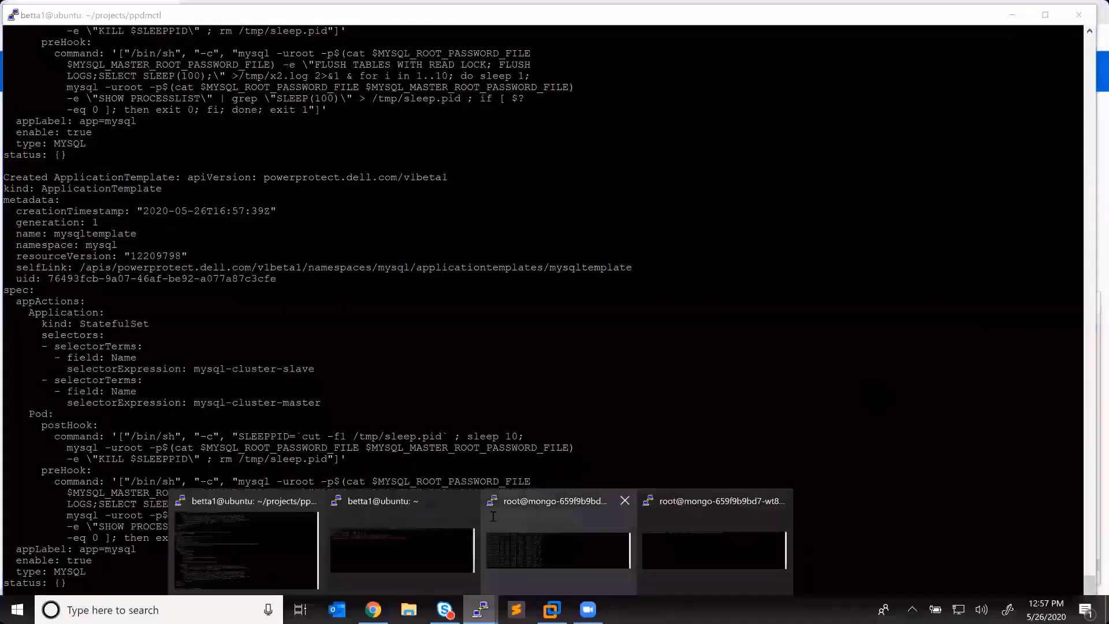
left_click(557, 548)
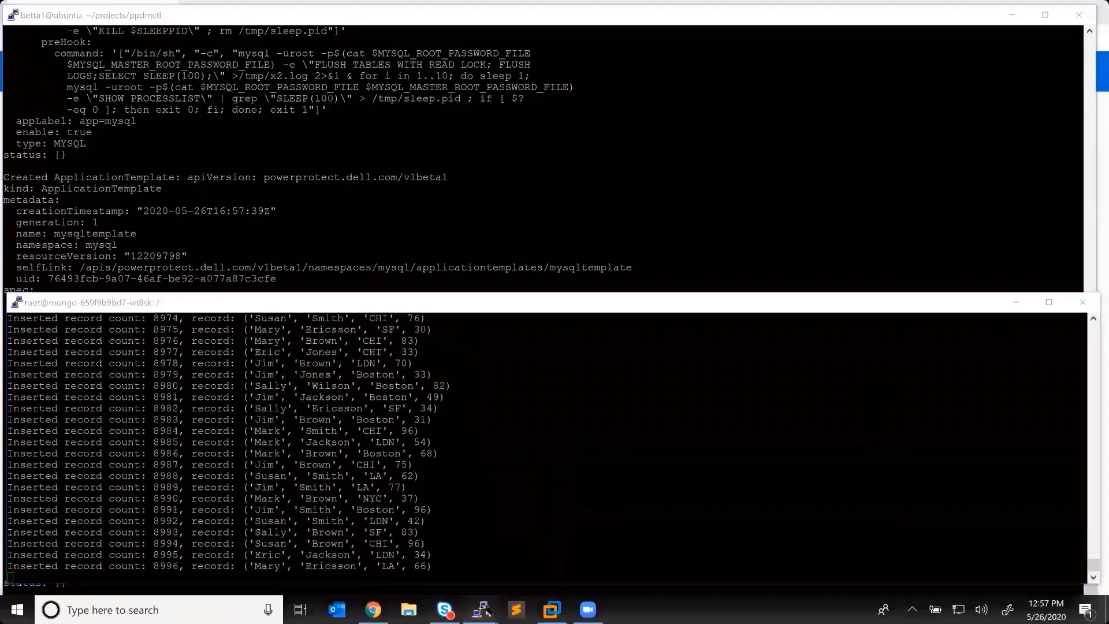
mouse_move(480, 610)
left_click(663, 544)
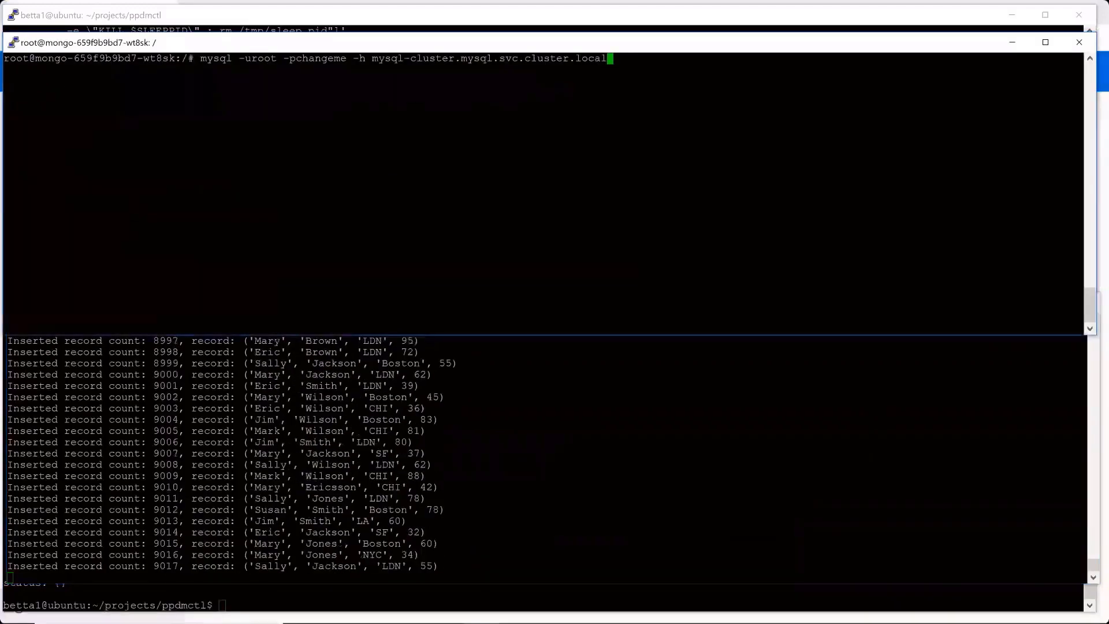
key("Return")
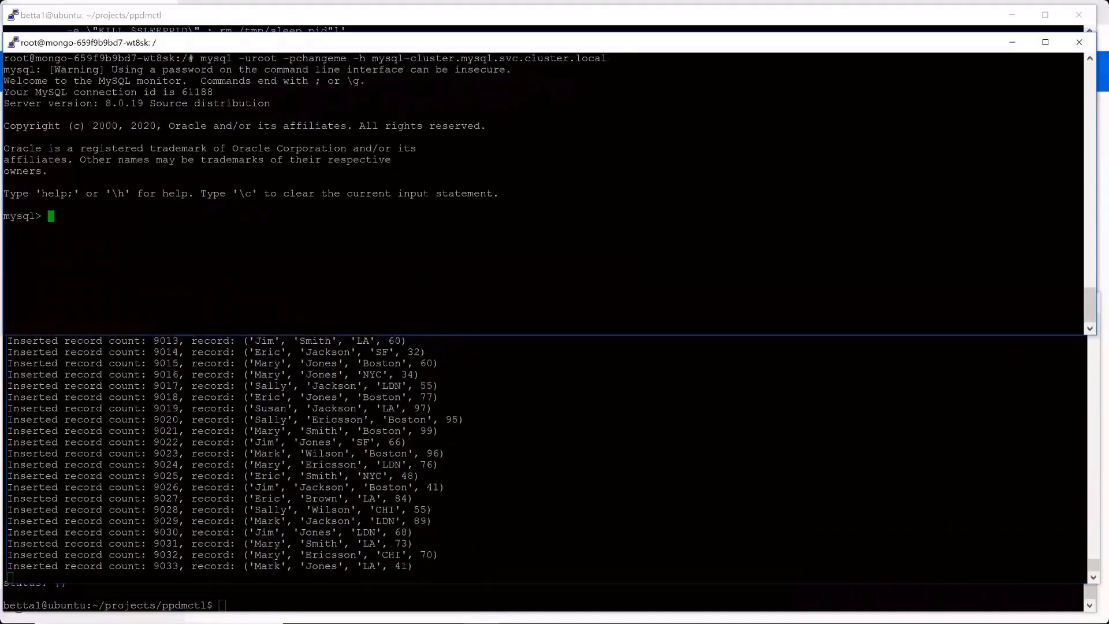
left_click_drag(371, 58, 606, 56)
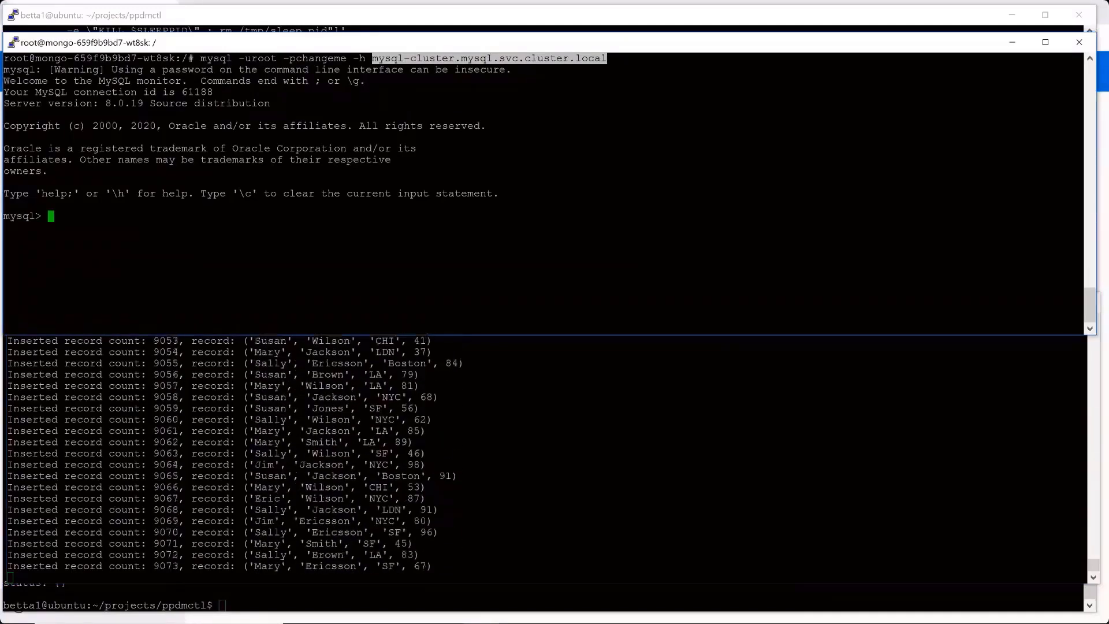
- List all databases on the connected MySQL server
type("show")
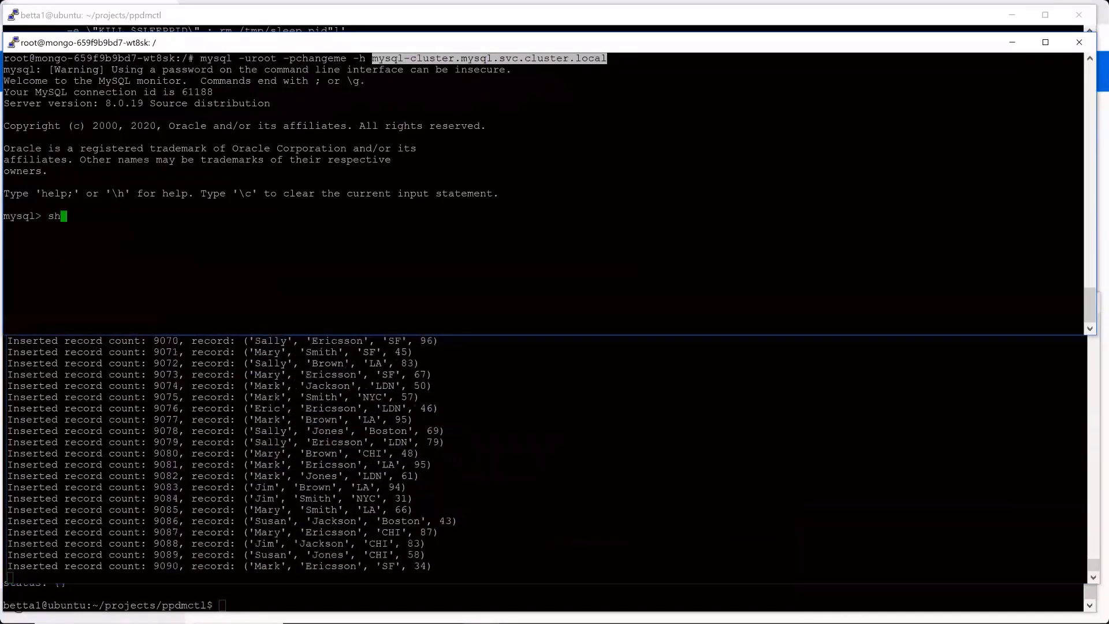
type(" databses")
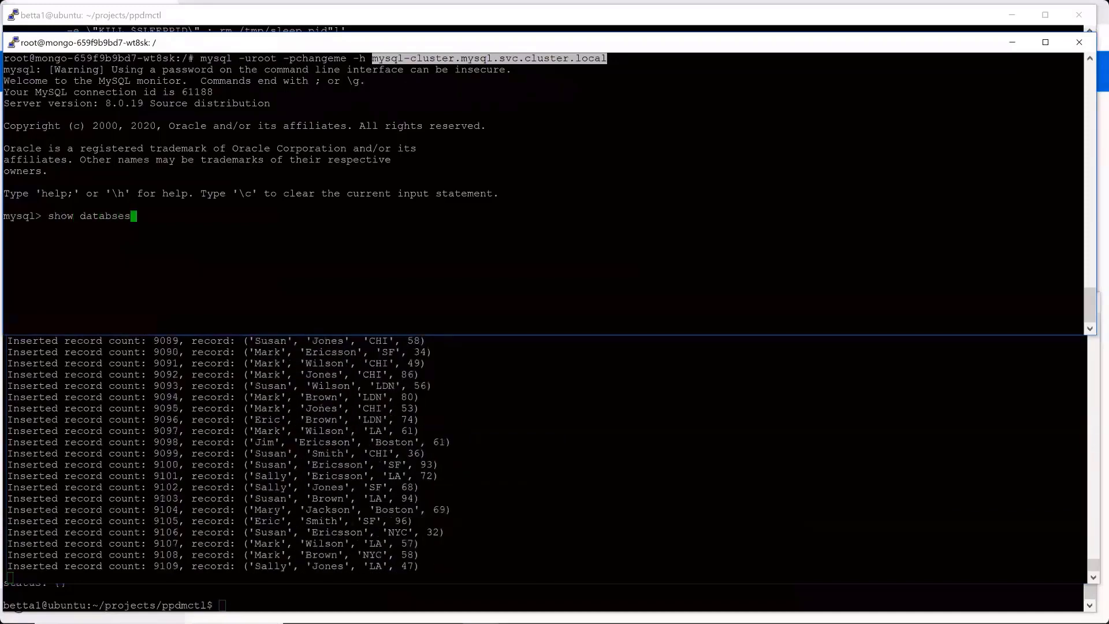
key("BackSpace")
key("BackSpace")
key("BackSpace")
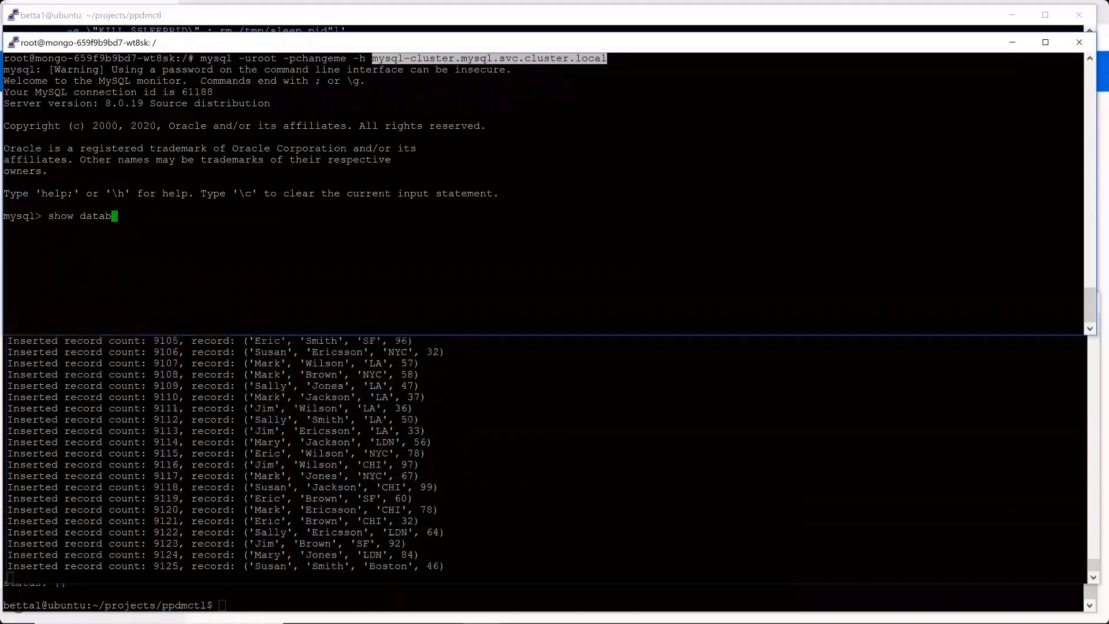
type("ases;")
key("Return")
- Make sampledb the active database in the MySQL session
type("use")
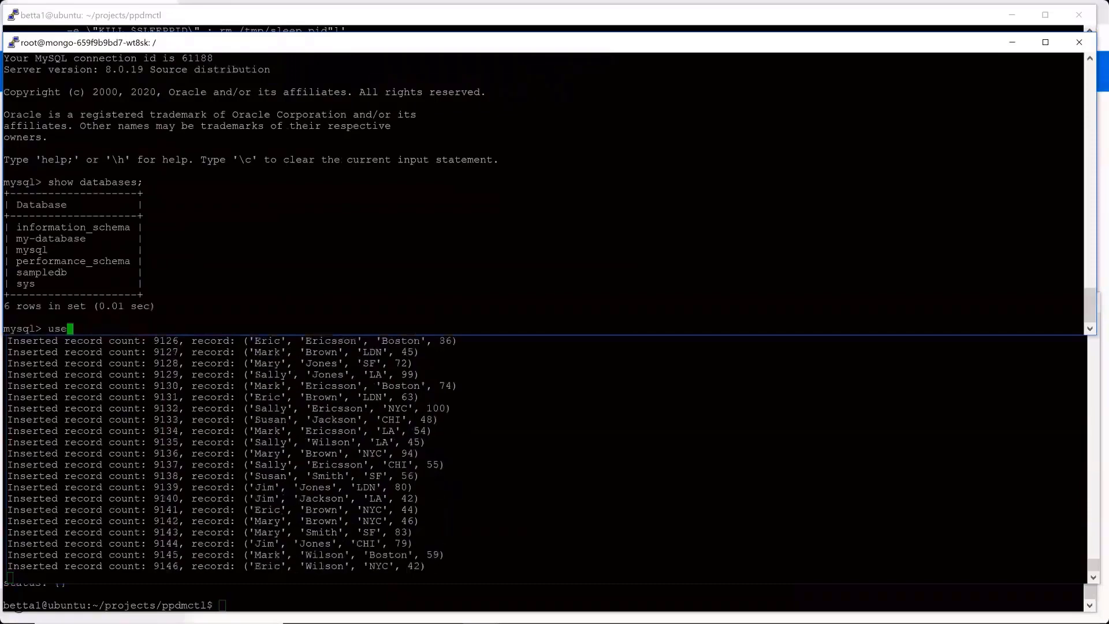
double_click(41, 273)
right_click(41, 272)
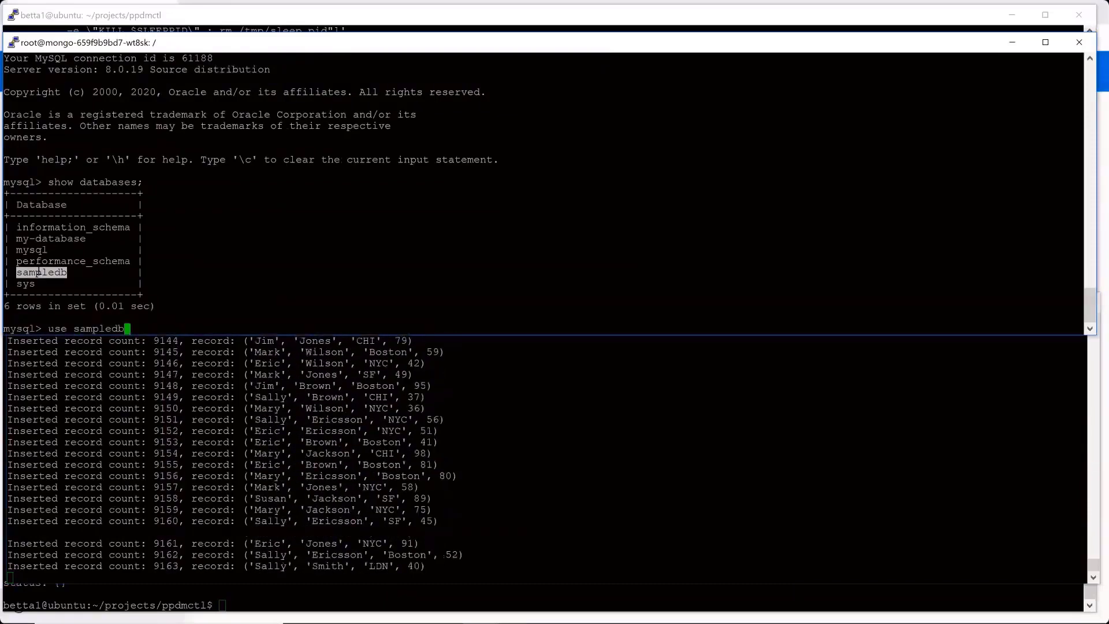
type(";")
key("Return")
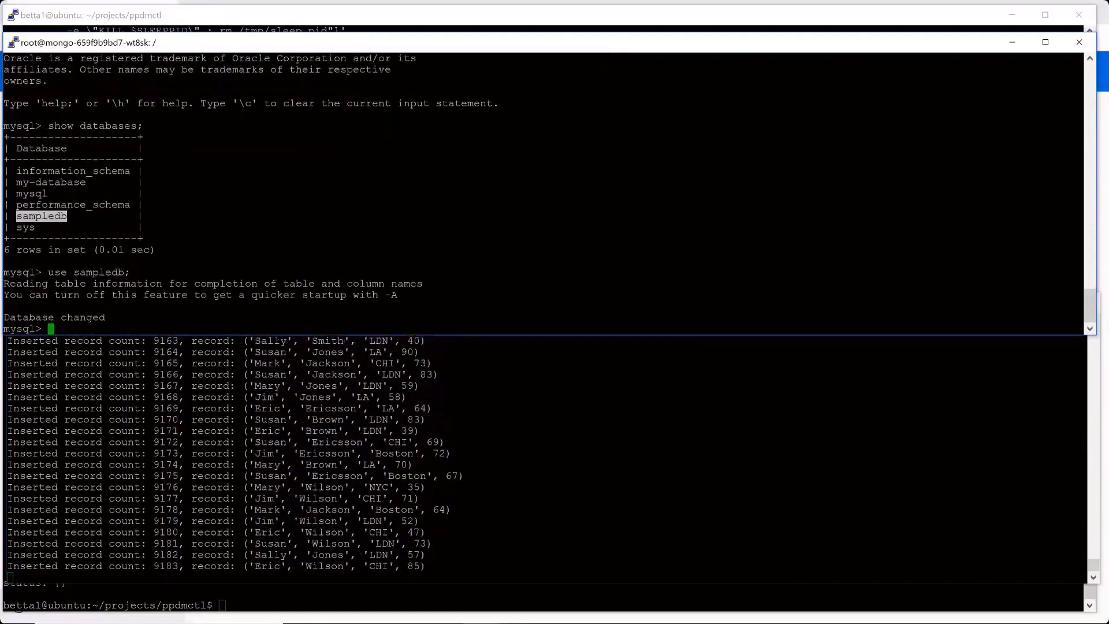
- List the tables in the sampledb database, correcting the misspelled statement and running it again
type("shw")
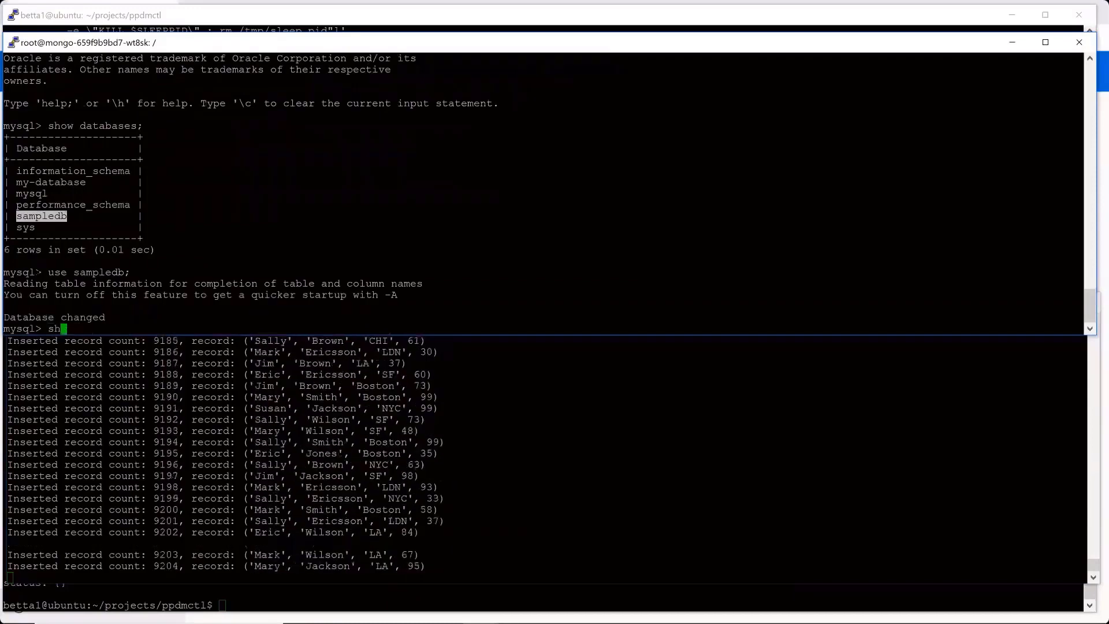
key("BackSpace")
key("BackSpace")
type("ow tba")
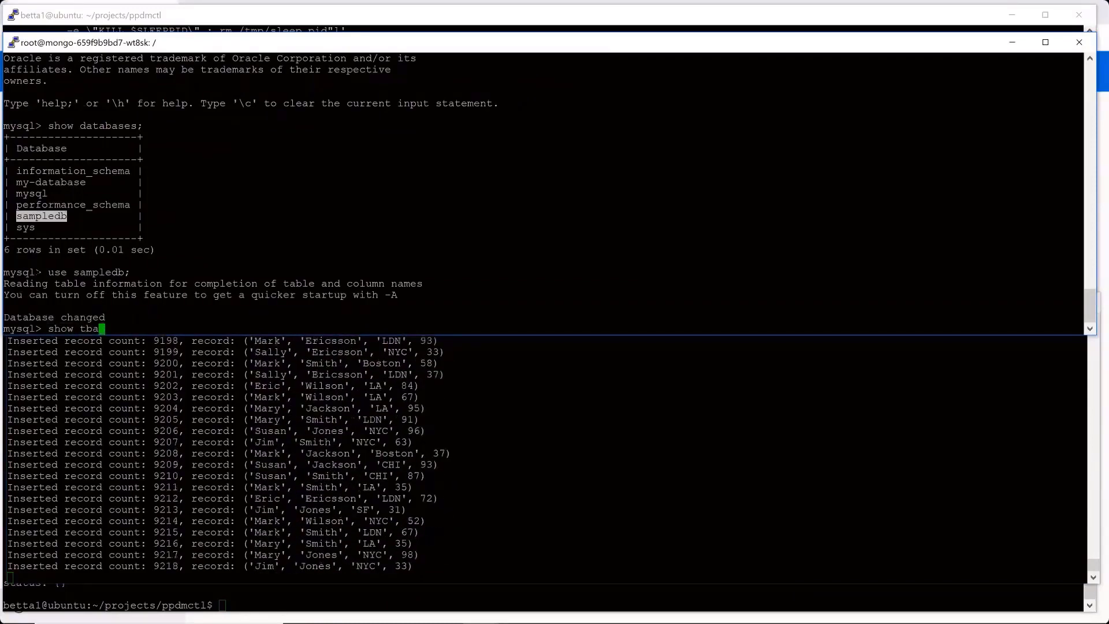
type("les;")
key("Return")
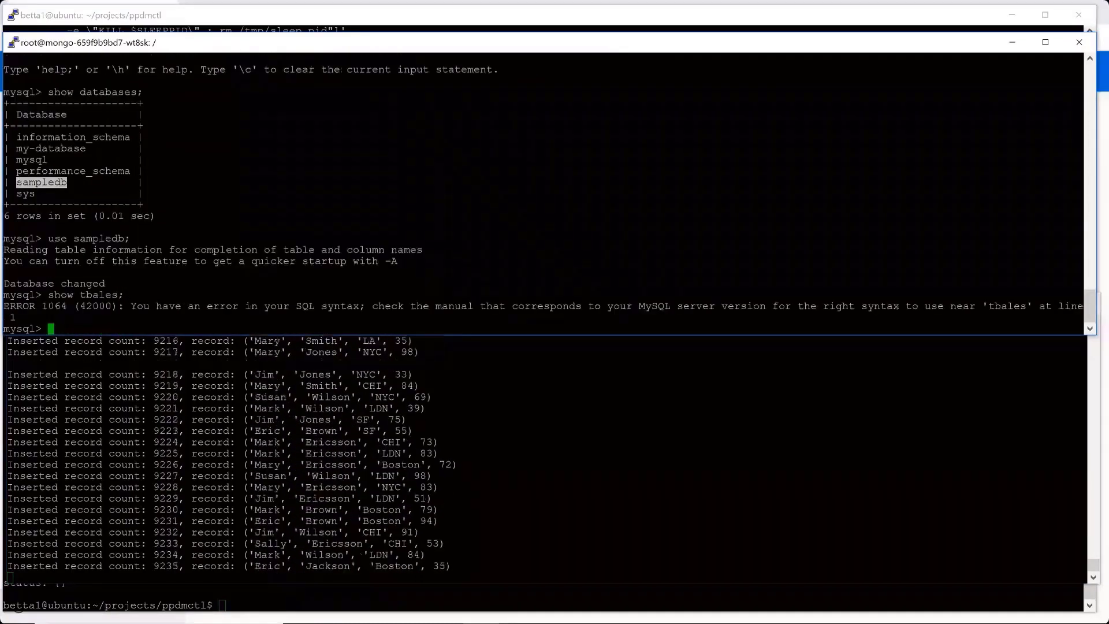
key("Up")
key("BackSpace")
key("BackSpace")
key("BackSpace")
key("BackSpace")
key("BackSpace")
key("BackSpace")
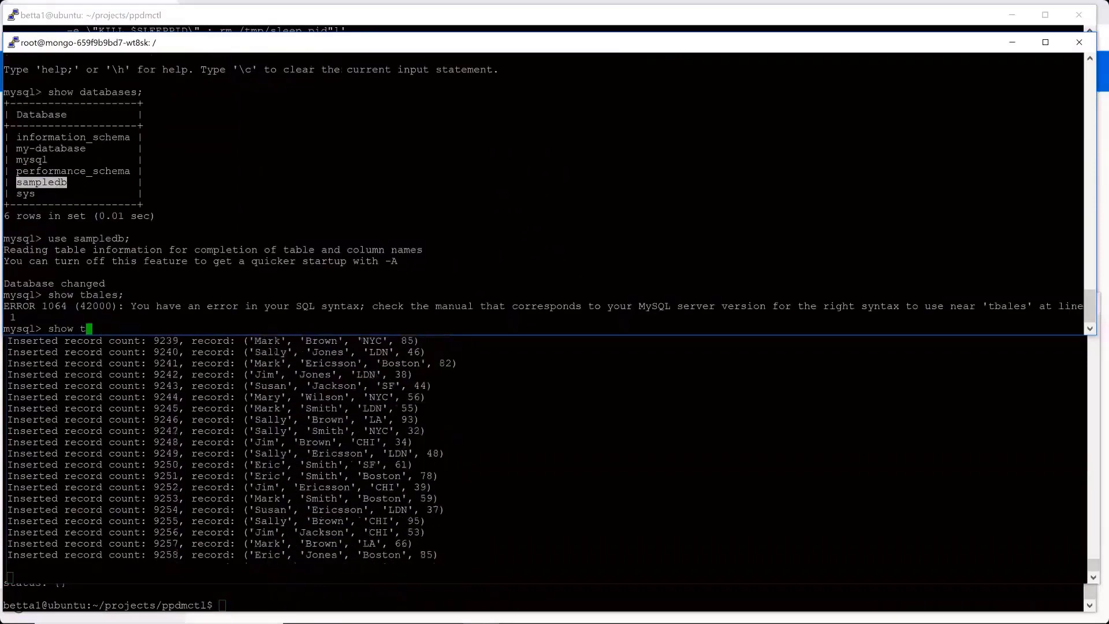
type("ables;")
key("Return")
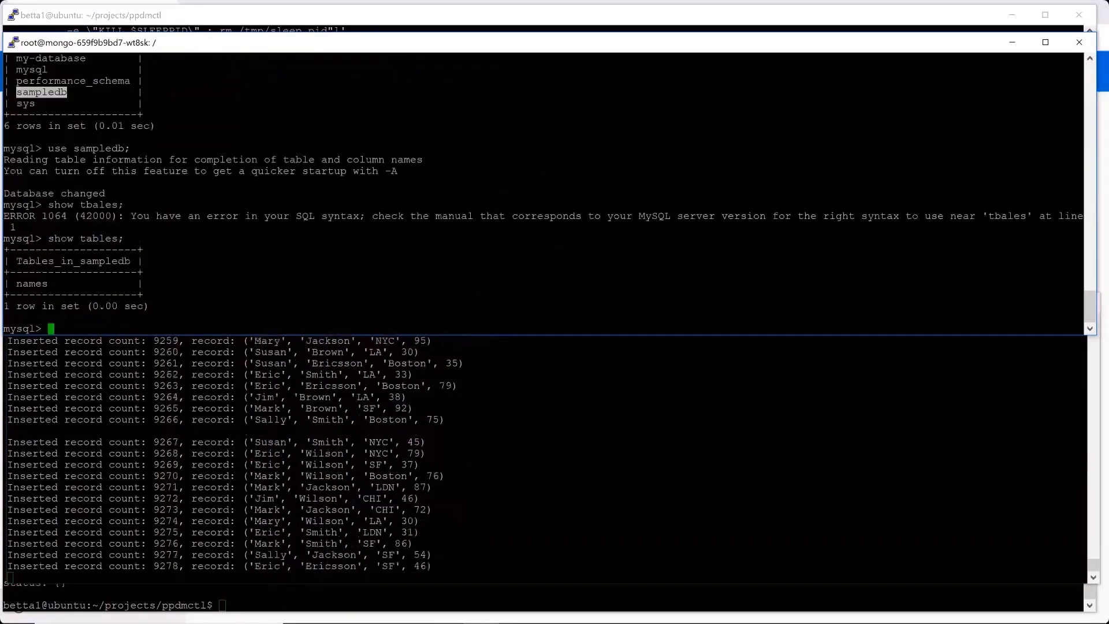
- Count the rows in the names table twice, reusing the earlier select count(*) statement, to check that records are being added
type("use")
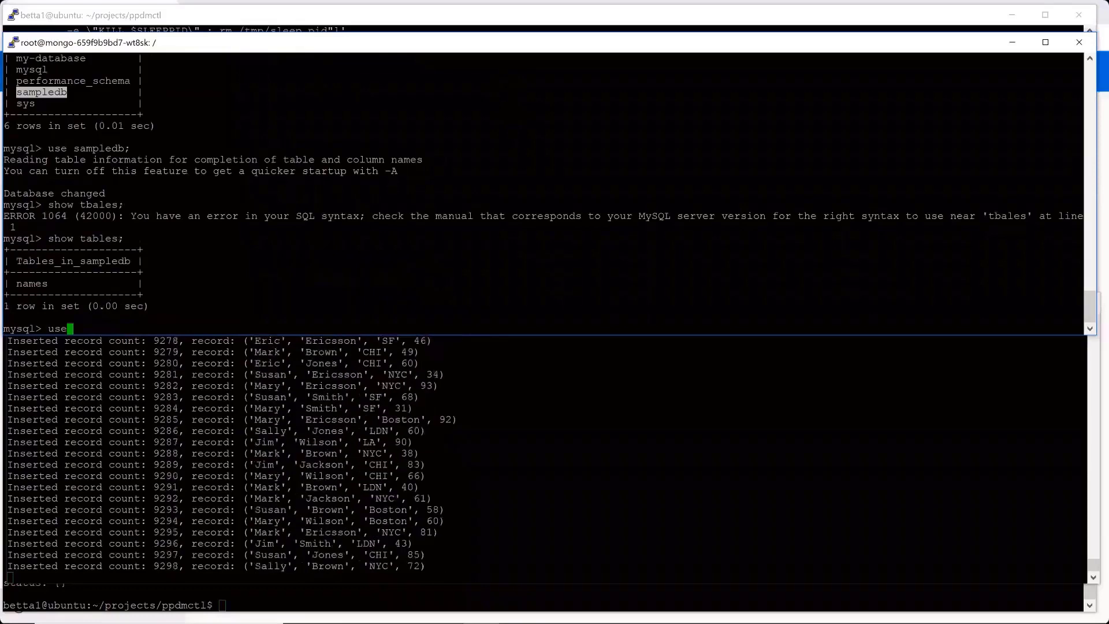
key("BackSpace")
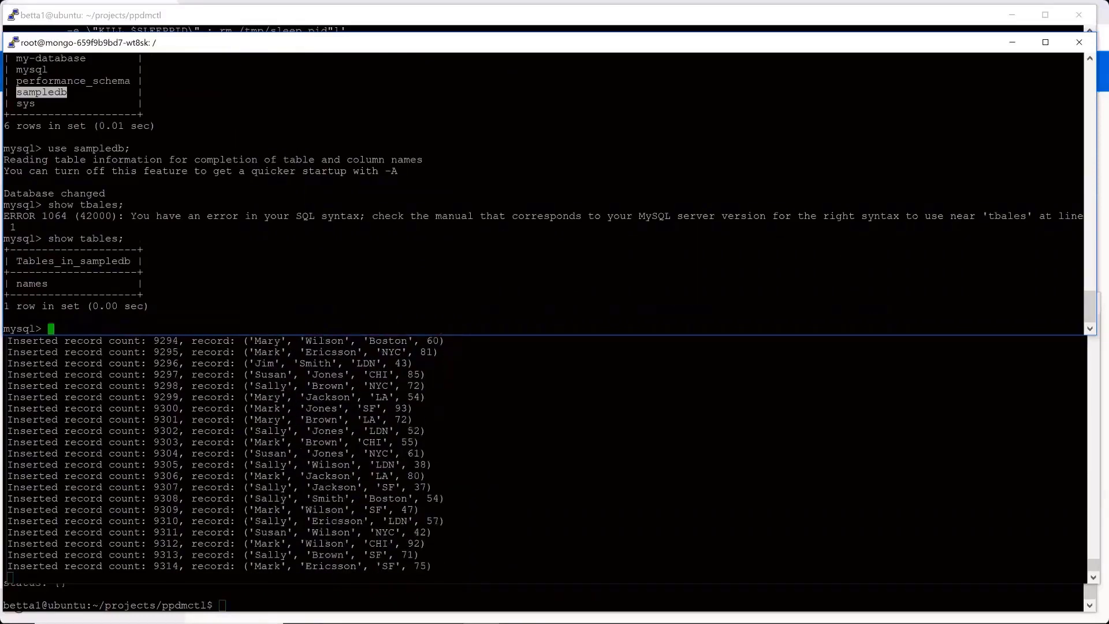
key("ctrl+r")
type("count")
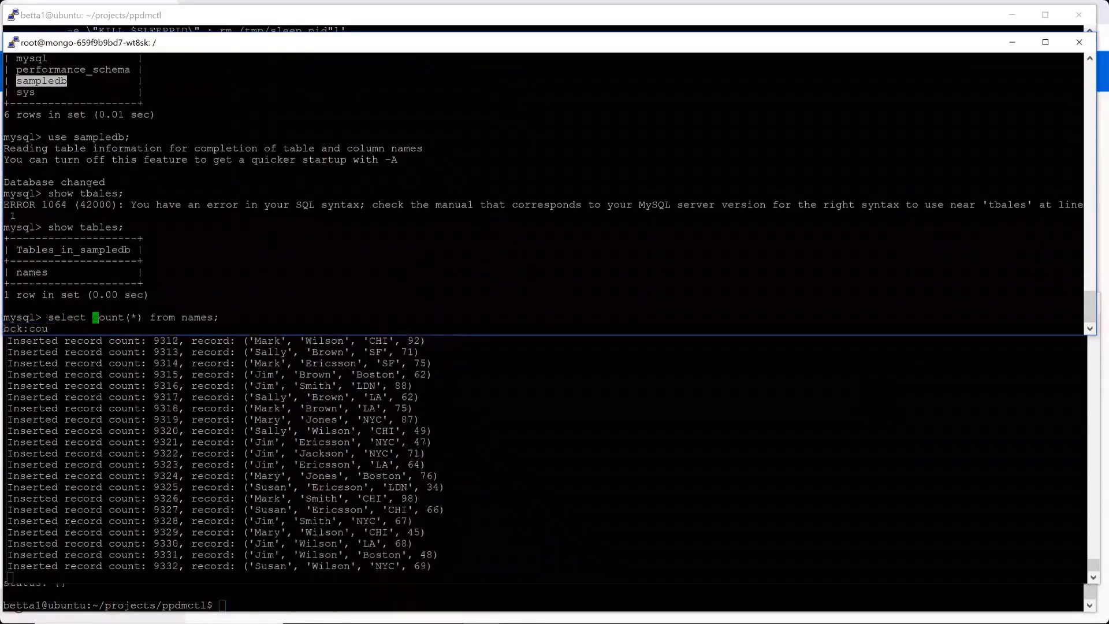
key("Return")
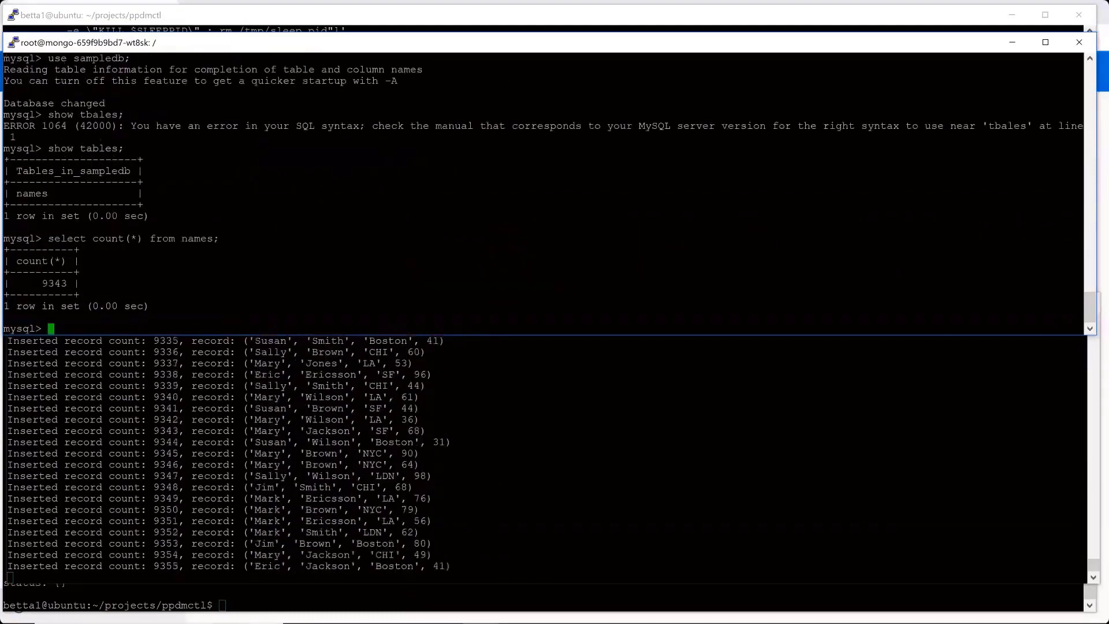
key("Up")
key("Return")
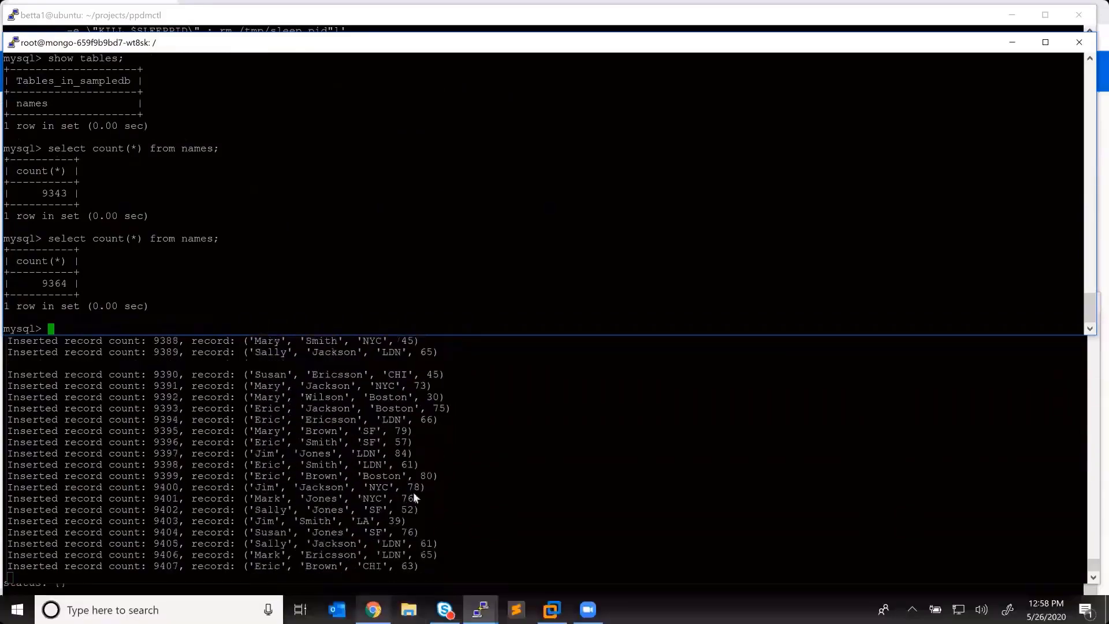
- In PowerProtect Data Manager, manually back up selected assets of the mysql-plc policy: the mysql namespace, Full backup, kept for 1 day
left_click(373, 610)
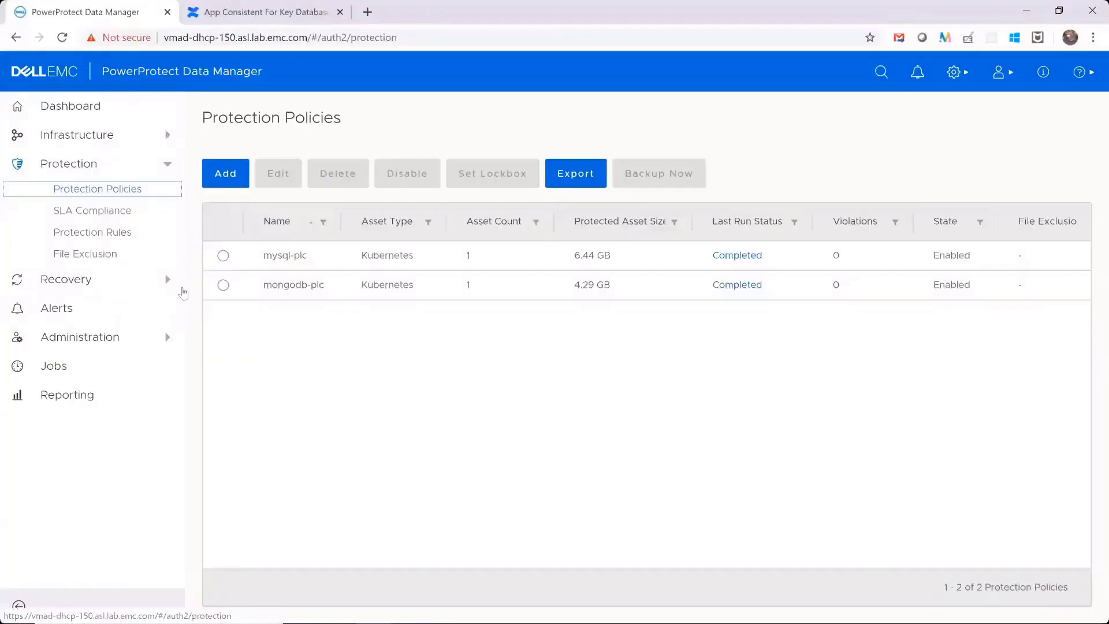
left_click(223, 256)
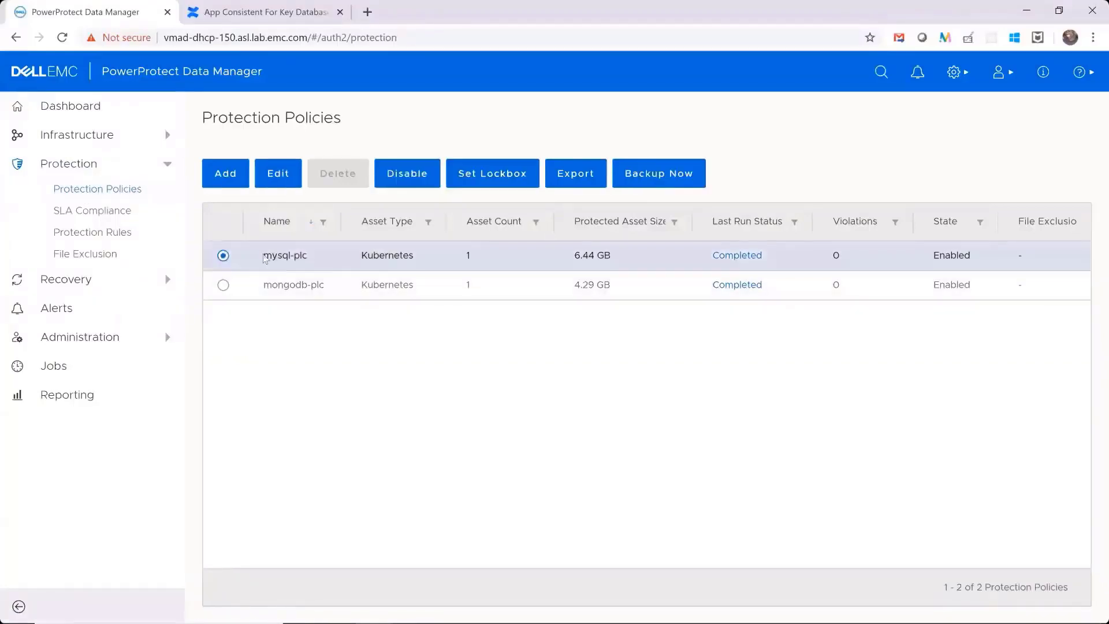
left_click(658, 183)
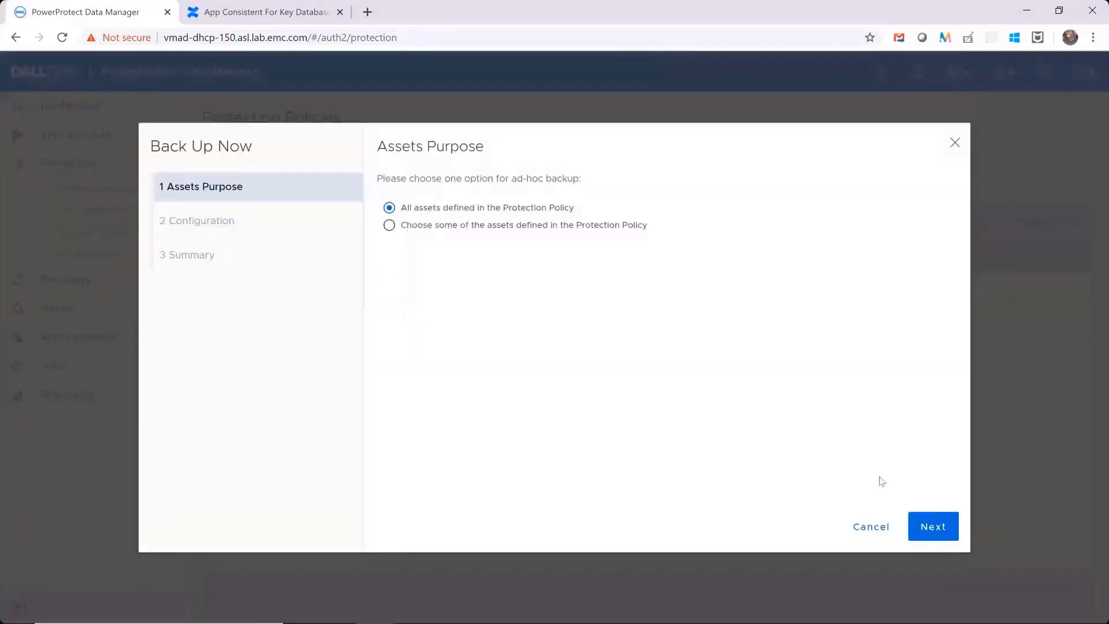
left_click(916, 522)
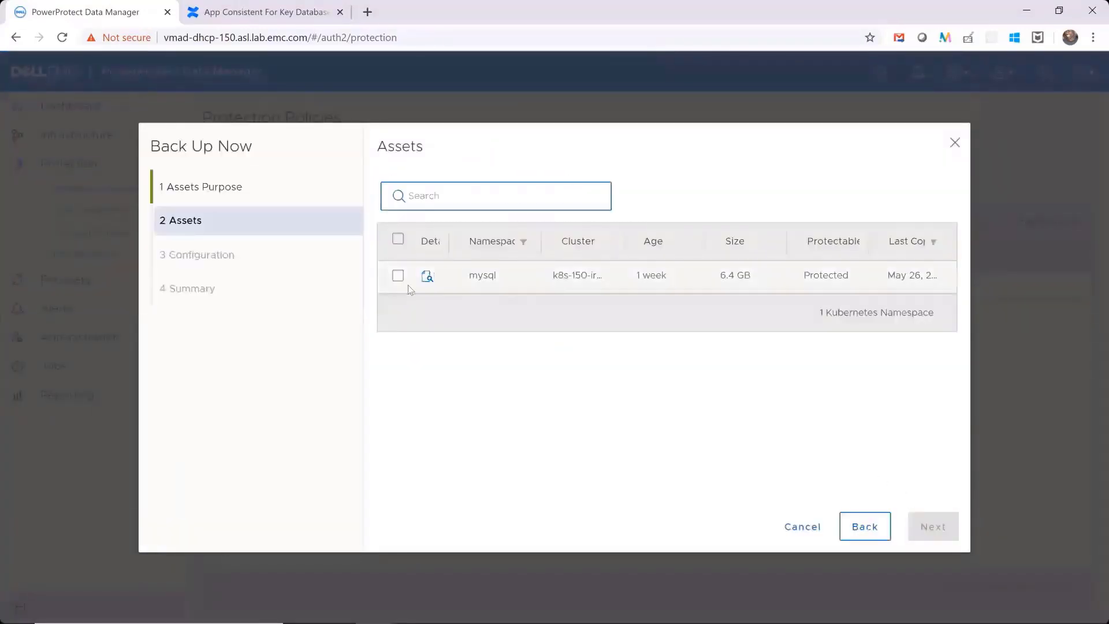
left_click(398, 276)
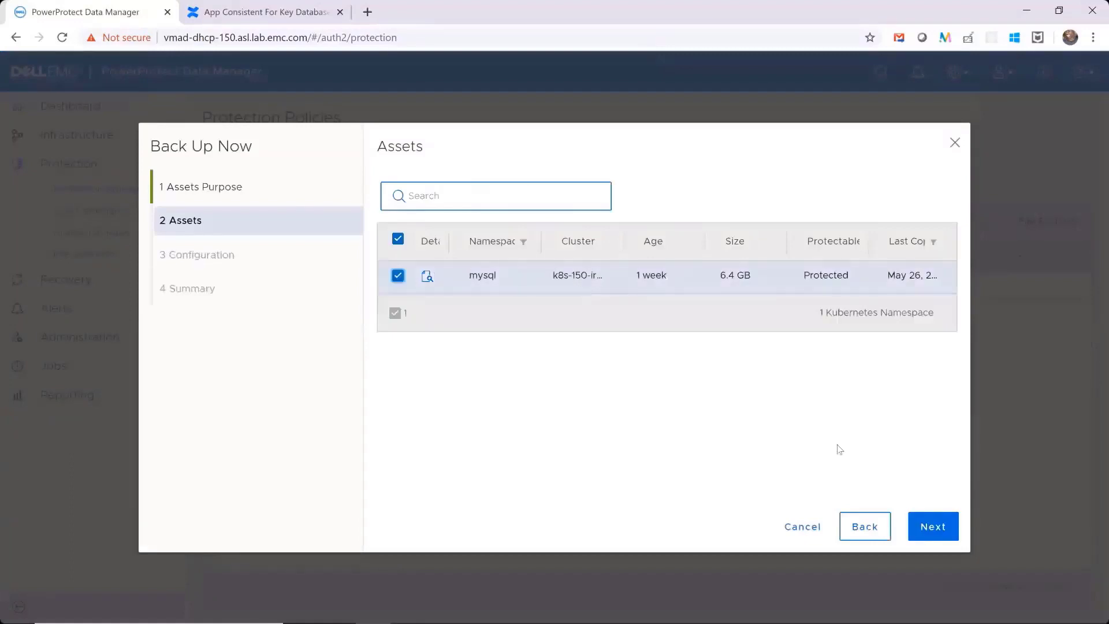
left_click(941, 531)
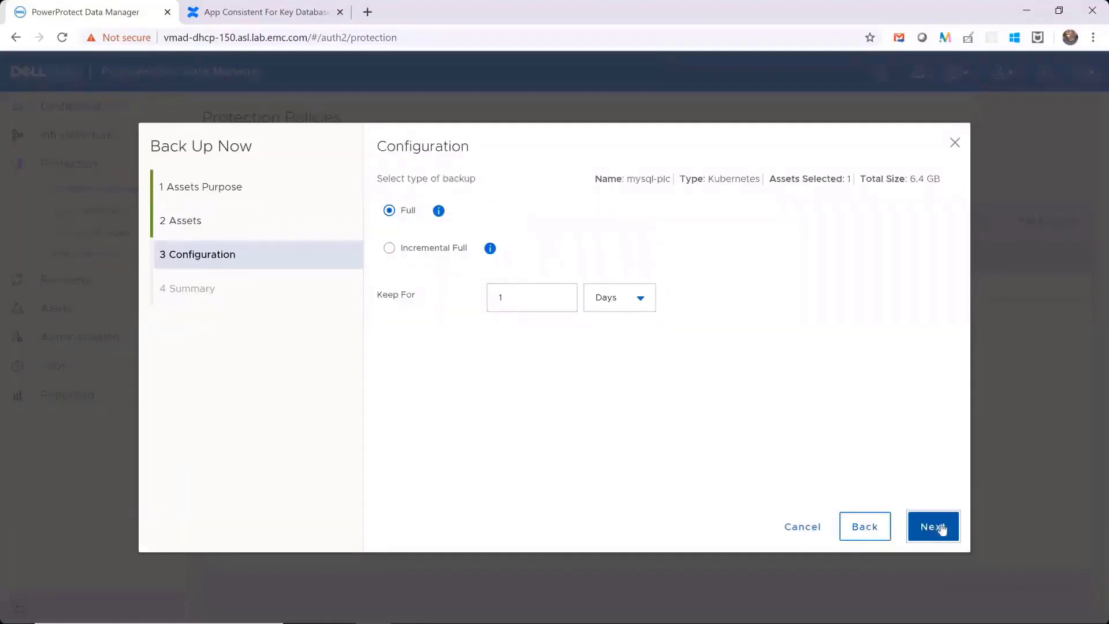
left_click(942, 529)
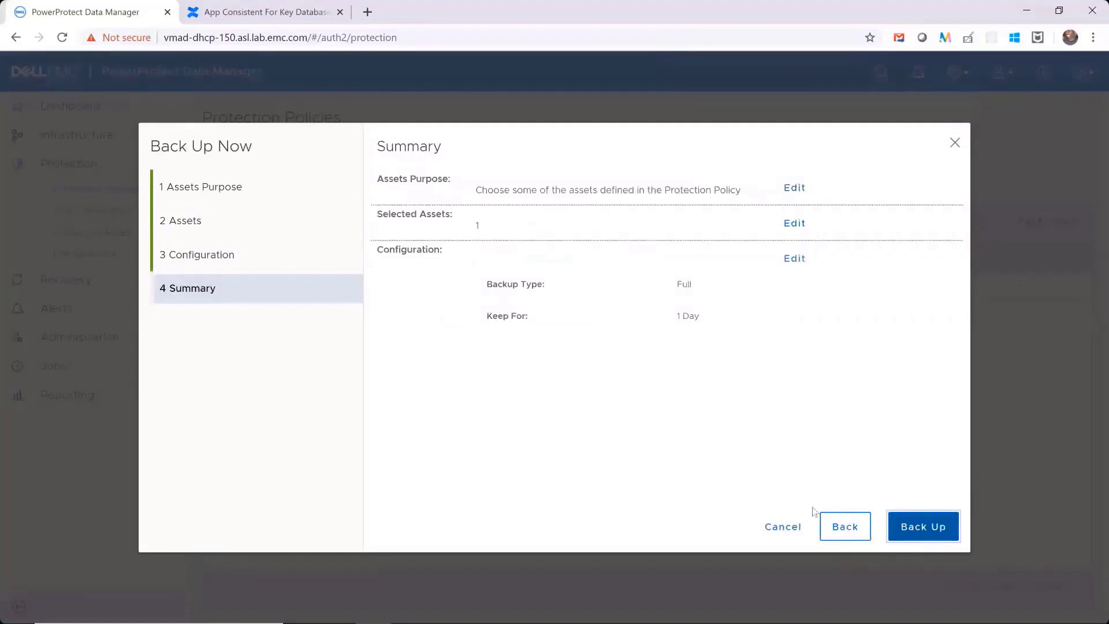
left_click(783, 526)
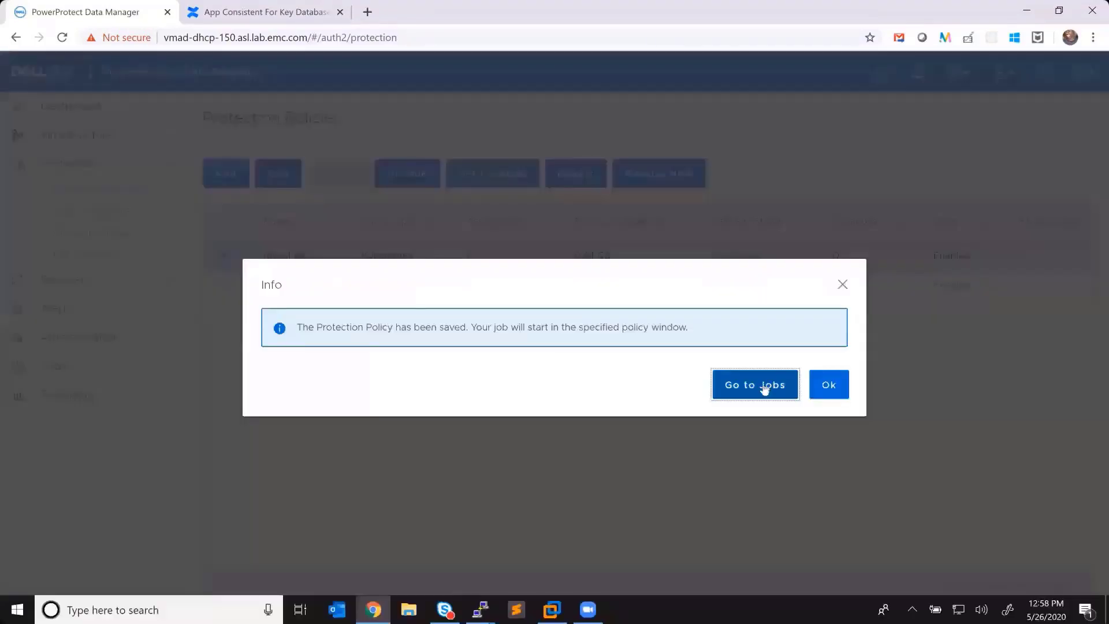
- Open the task details of the ad-hoc mysql-plc protection job among the running jobs
left_click(757, 384)
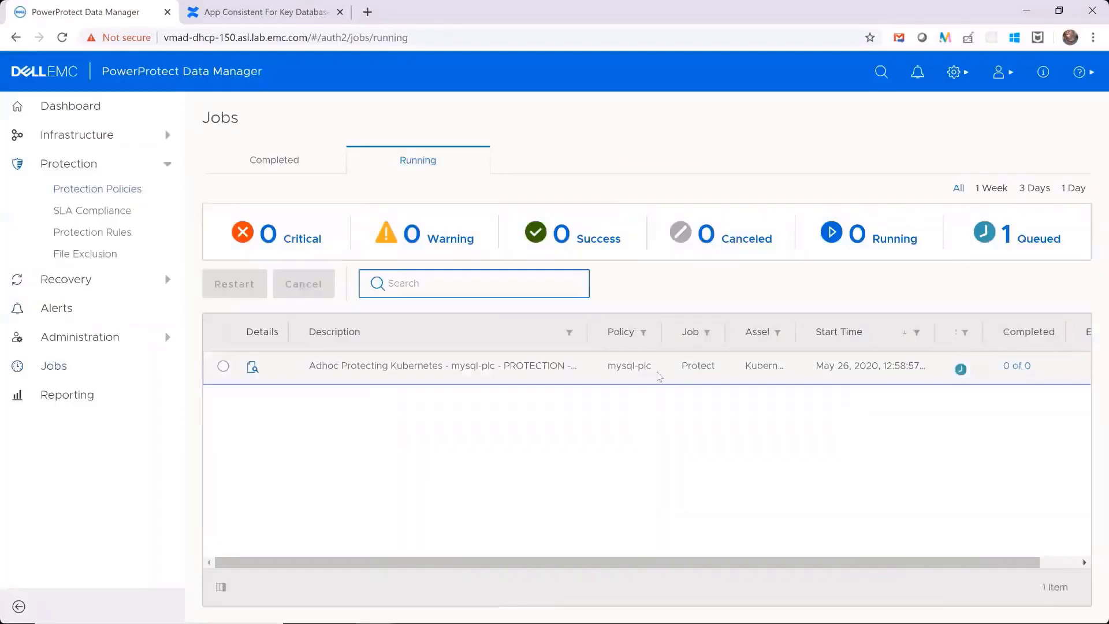
left_click(966, 556)
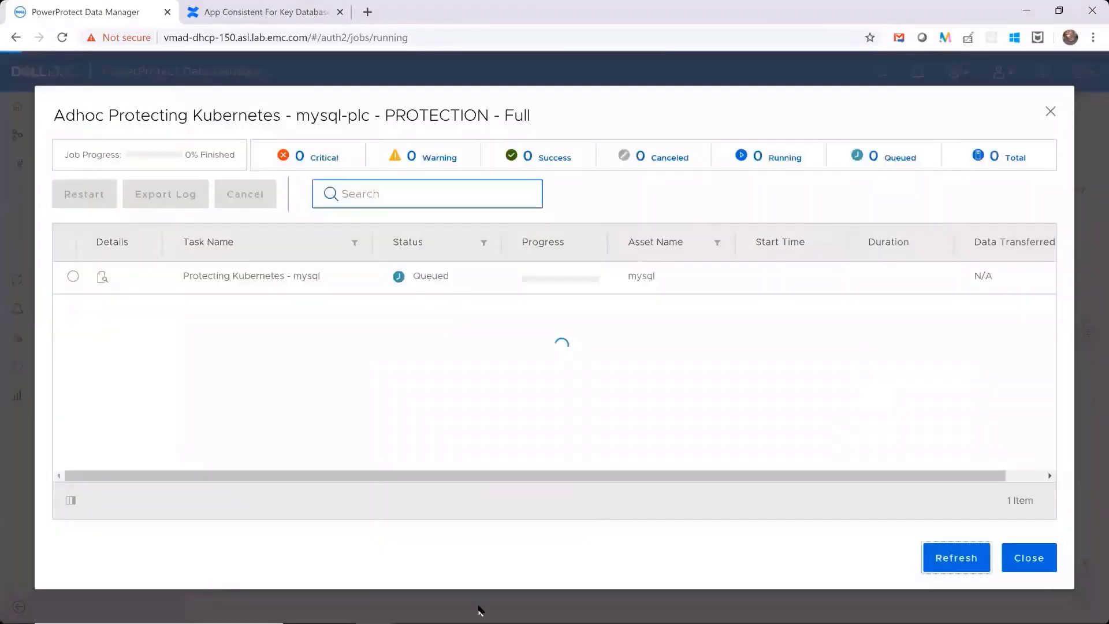
- Switch to the powerprotect-controller terminal and list the ppdm-controller log directory with ls -al
mouse_move(482, 611)
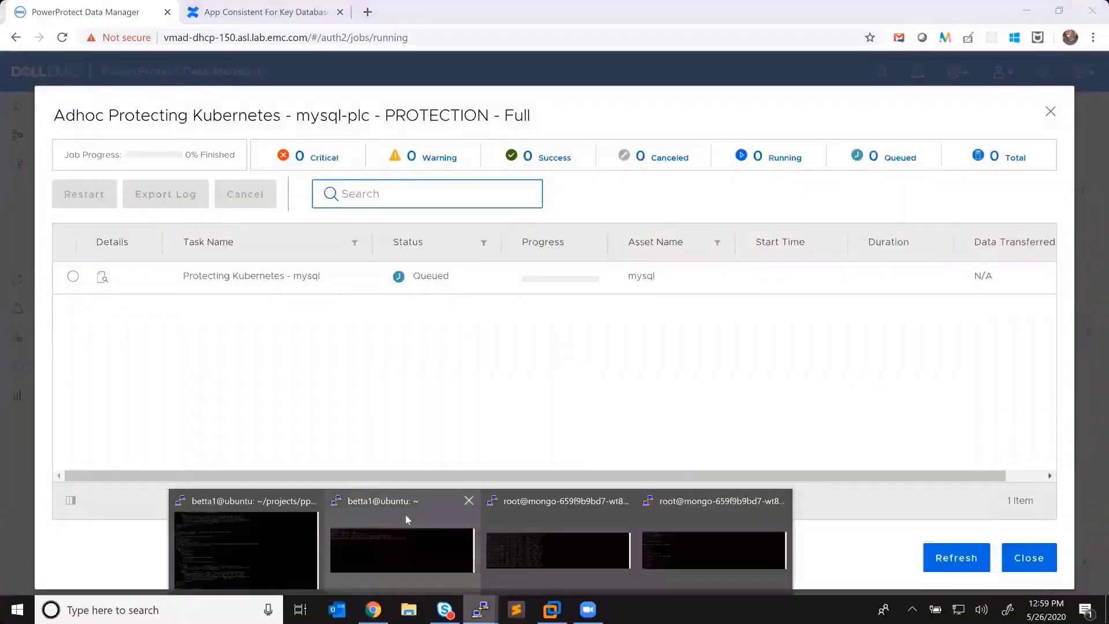
left_click(406, 520)
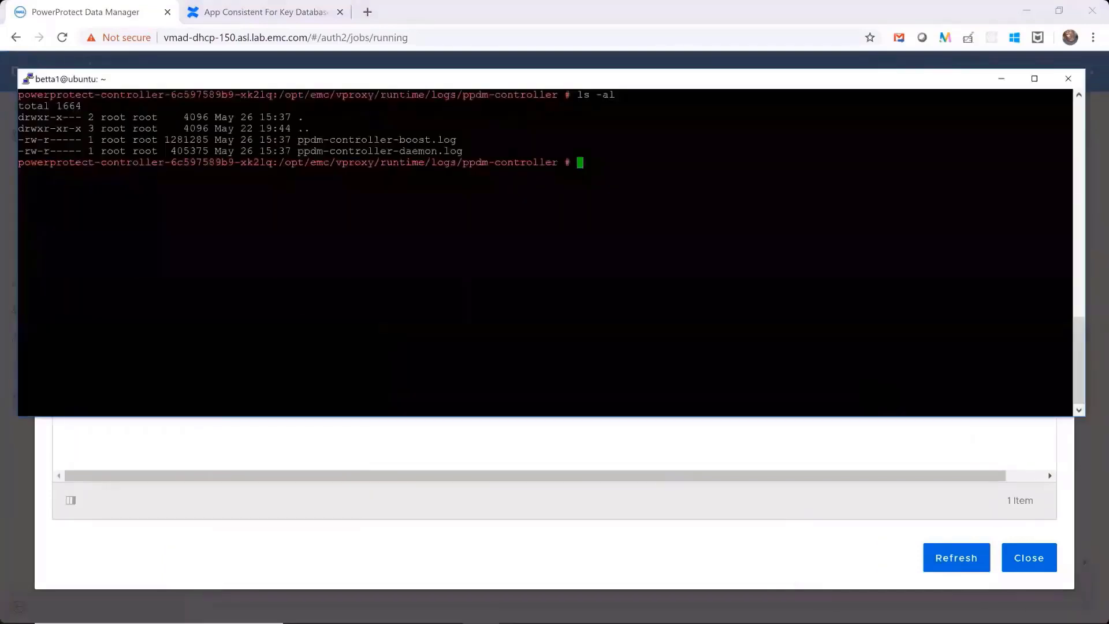
type("ls -al")
key("Return")
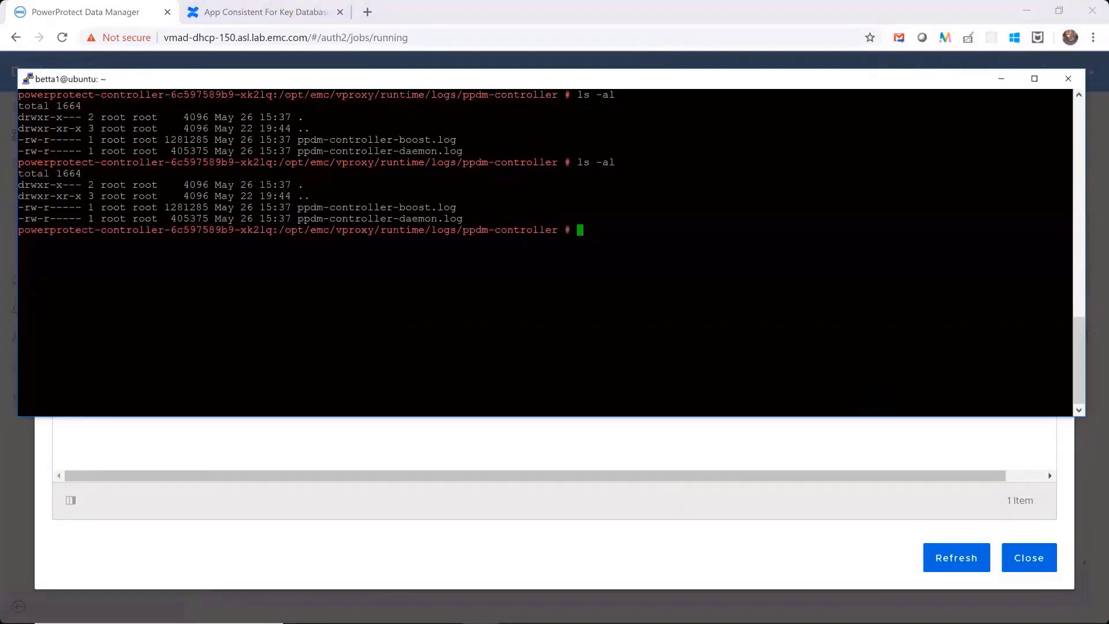
- Bring the record-insertion terminal into view behind the powerprotect-controller terminal, leaving the controller terminal active
left_click(480, 609)
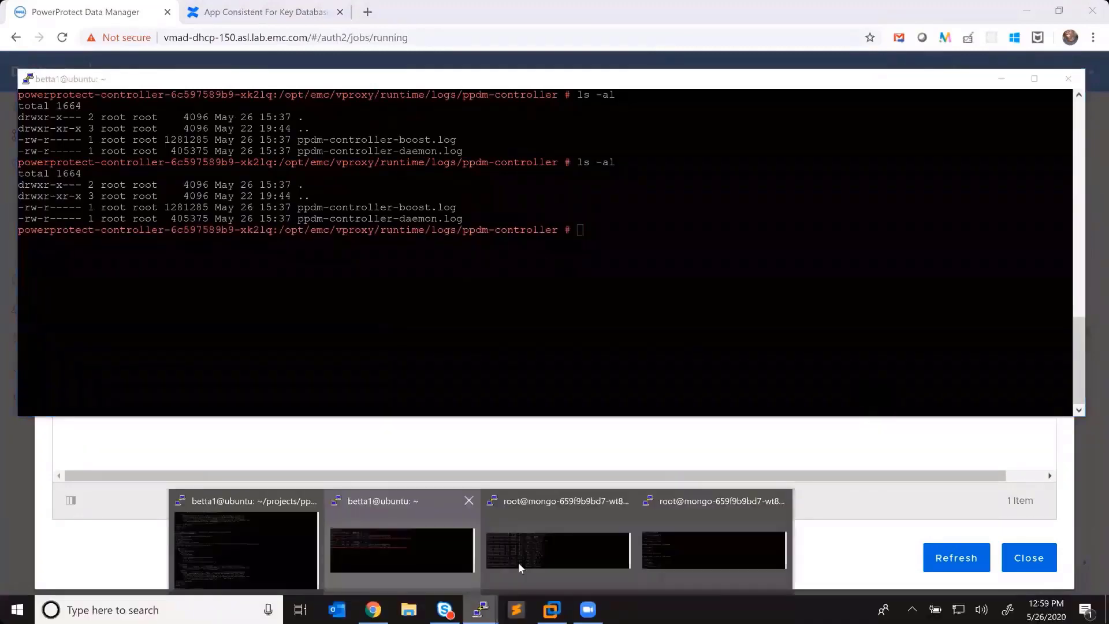
left_click(558, 546)
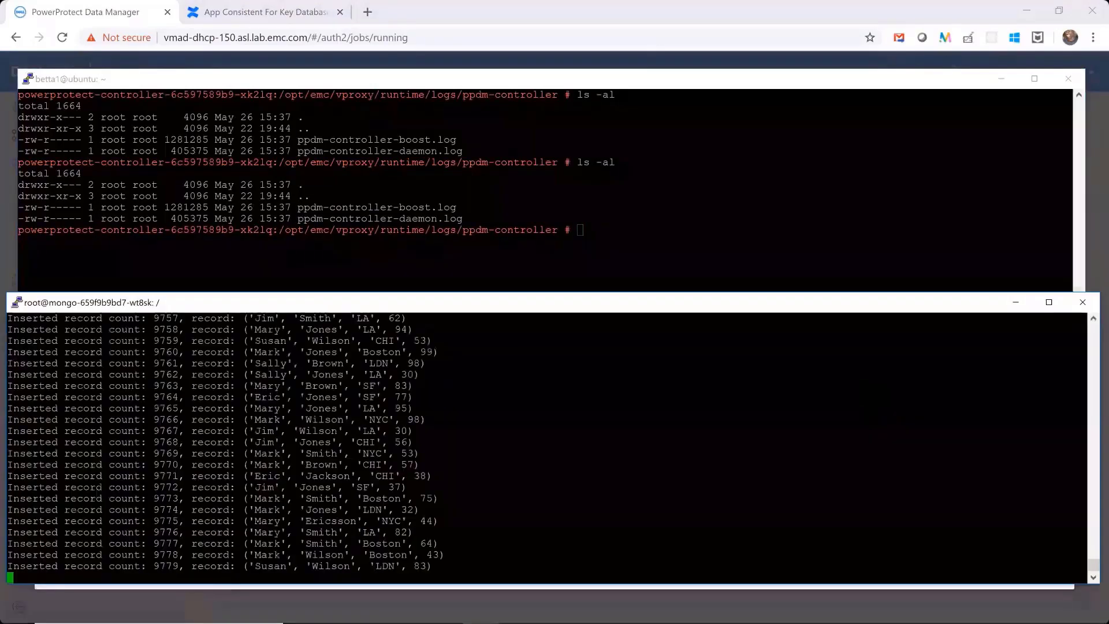
type("ls -al")
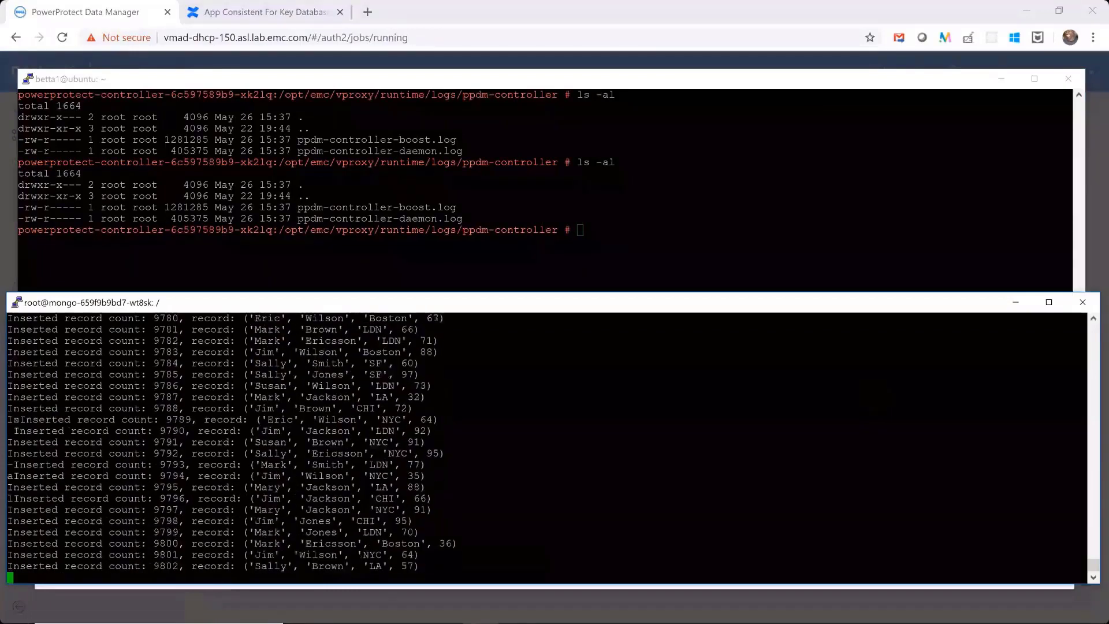
key("alt+Tab")
- Run ls -al twice more in the ppdm-controller log directory to check for a new backup job log
type("ls -al")
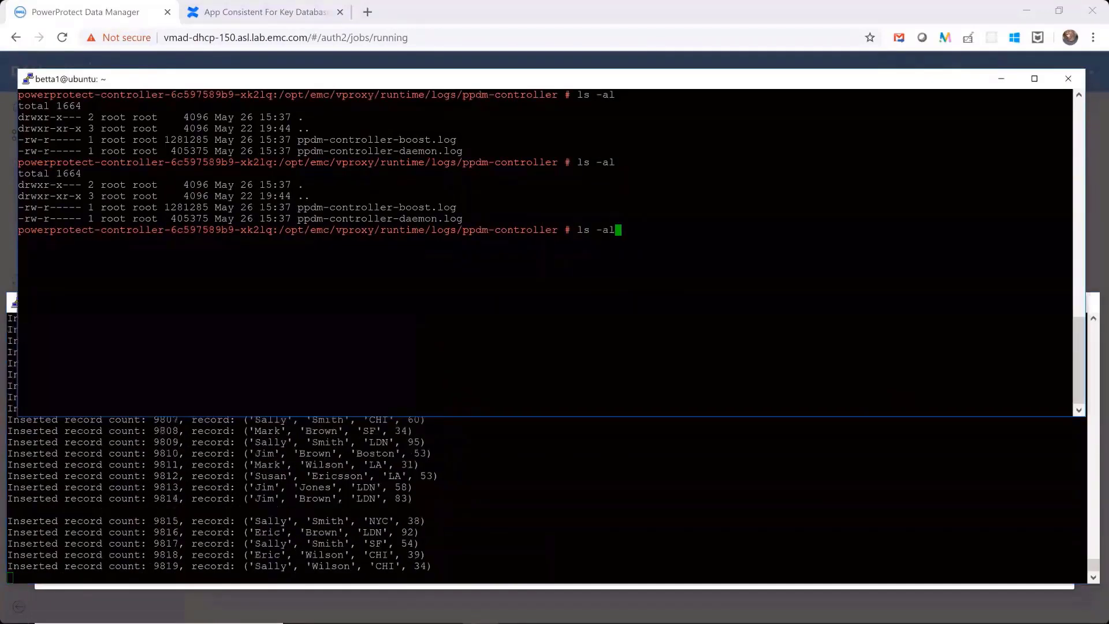
key("Return")
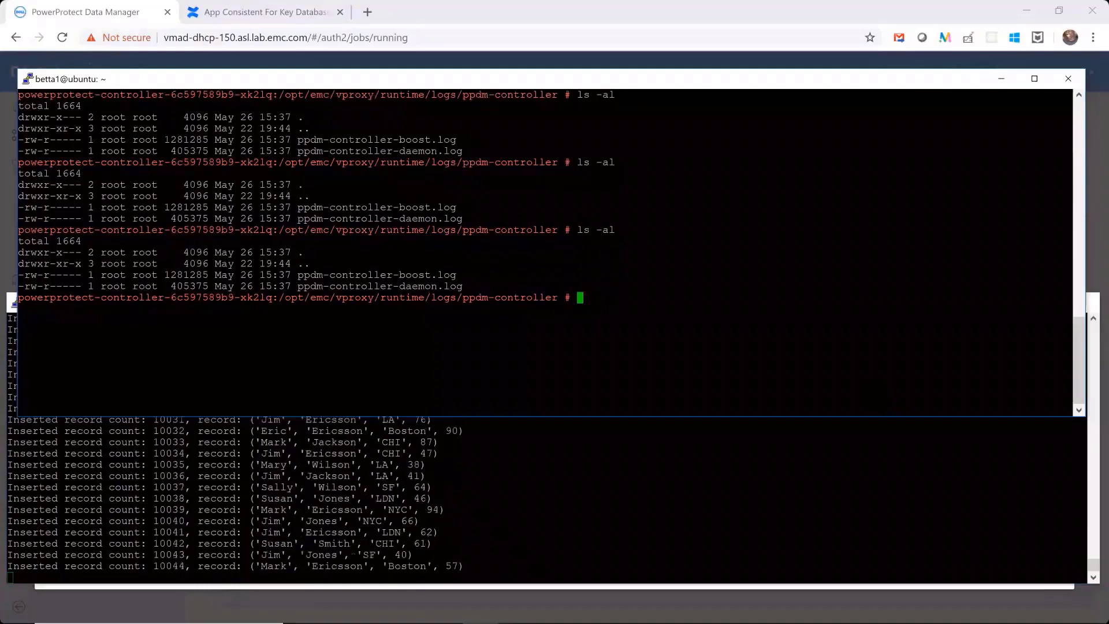
type("ls -al")
key("Return")
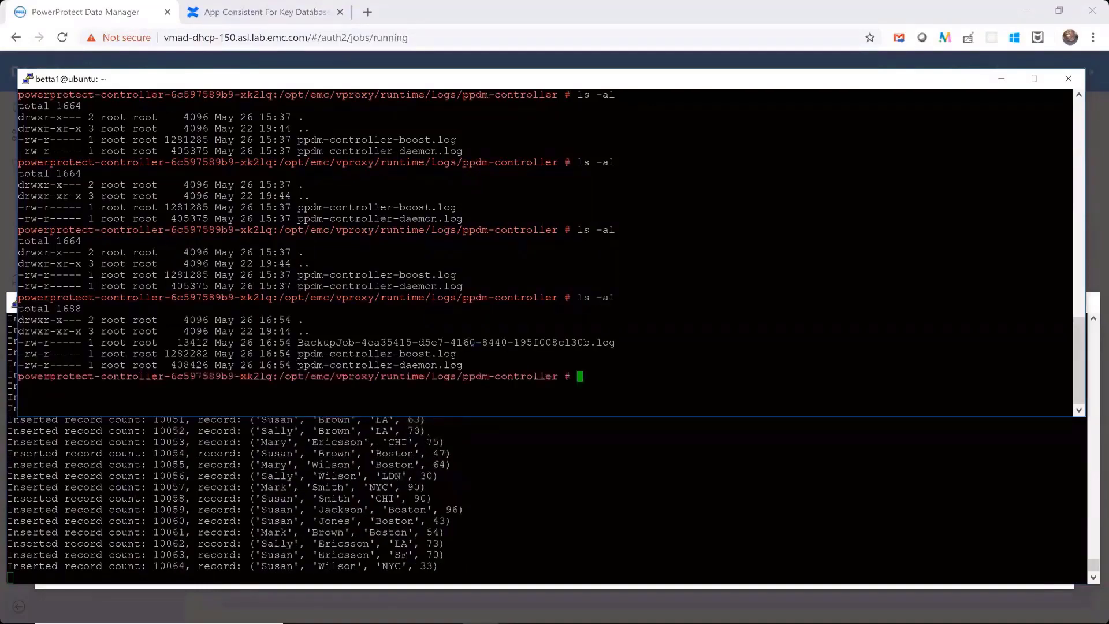
type("tai")
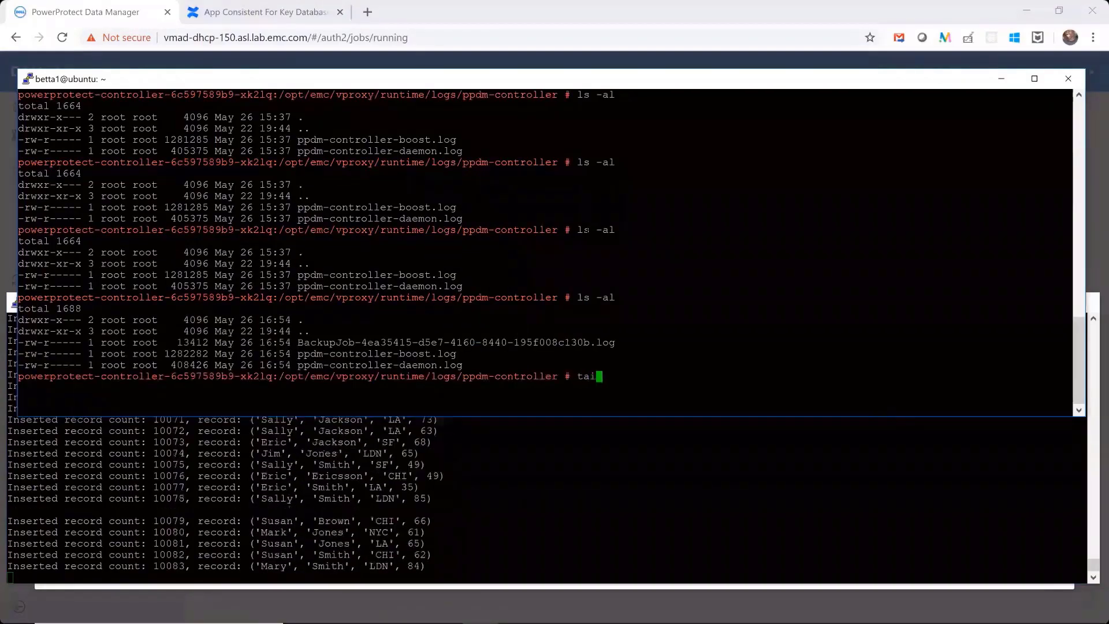
type("l -f")
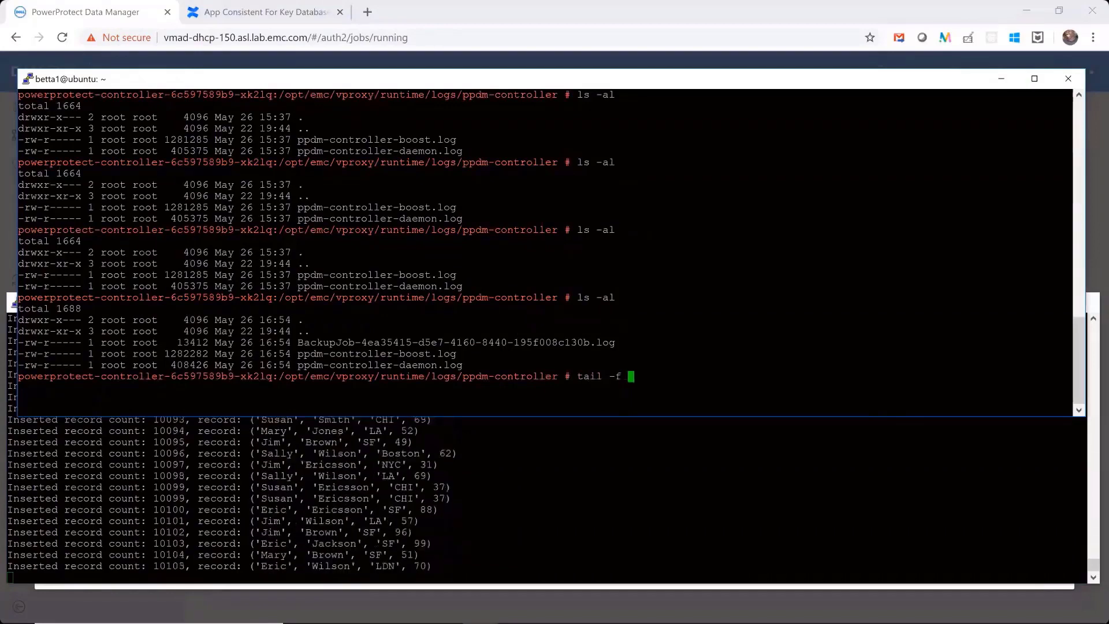
double_click(503, 342)
right_click(502, 342)
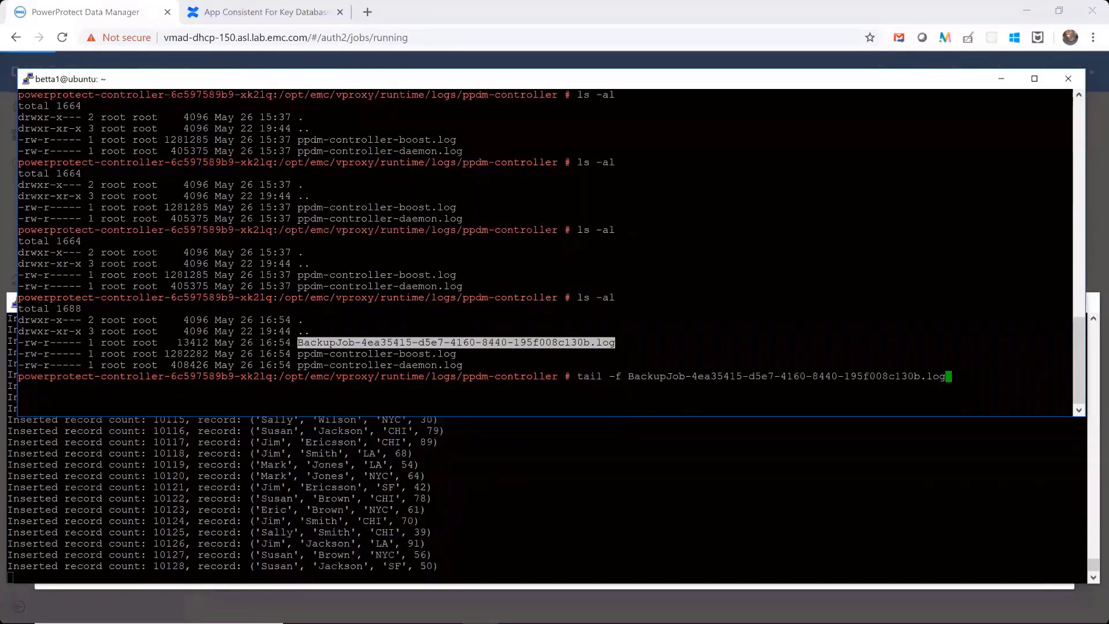
key("Return")
- Examine the log entries for the slave pod's snapshot, its FLUSH TABLES WITH READ LOCK pre-hook and the storage class provisioner
left_click_drag(376, 399, 838, 399)
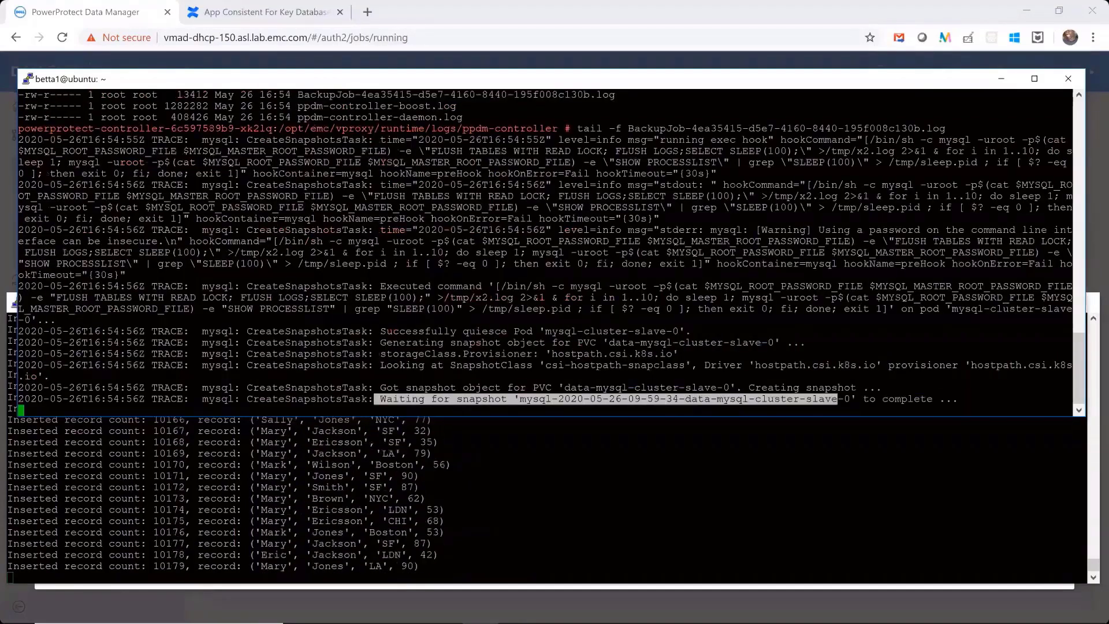
left_click(618, 399)
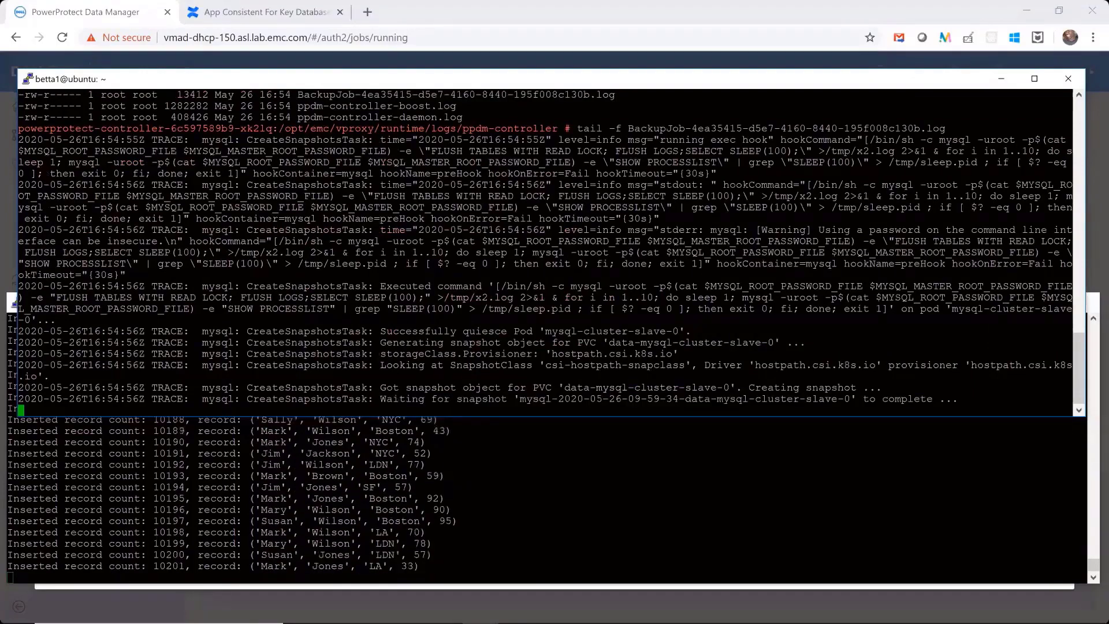
left_click_drag(851, 400, 735, 399)
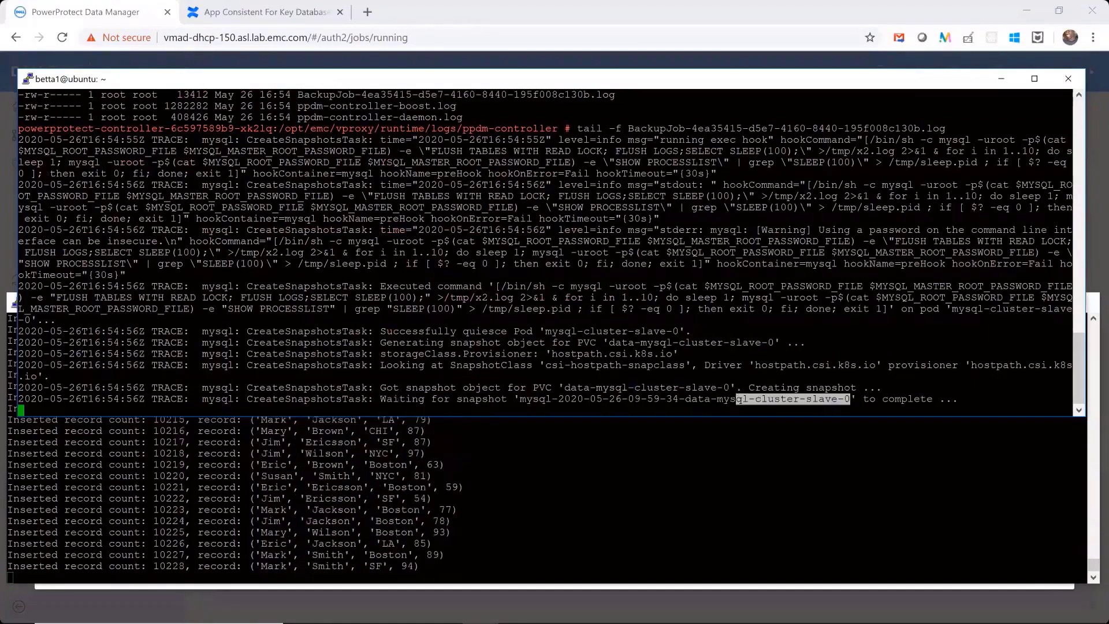
left_click(745, 399)
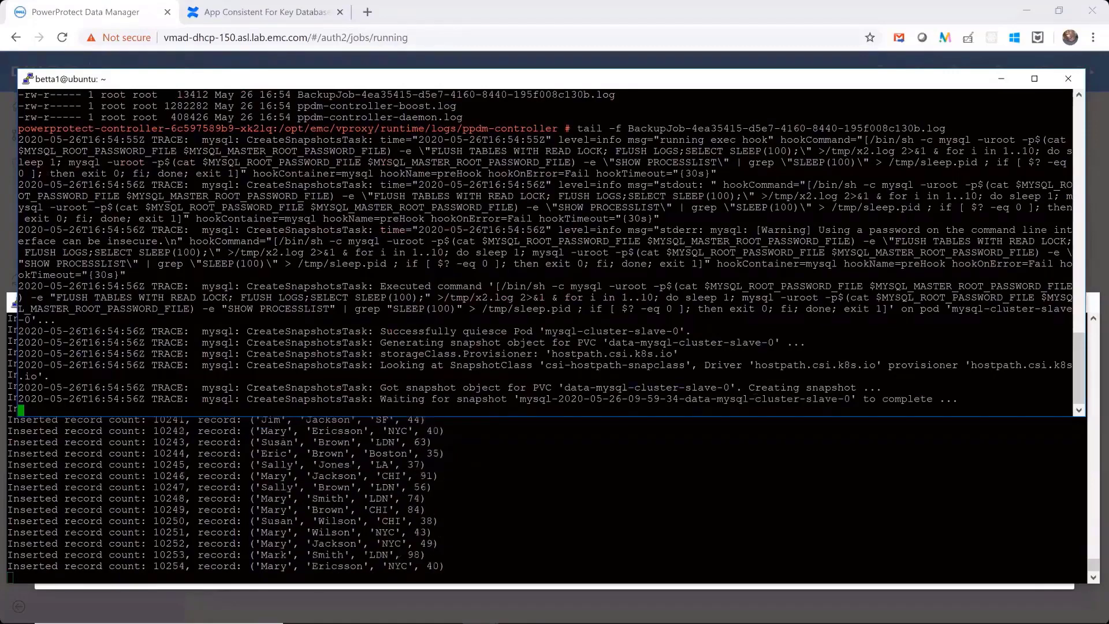
scroll(546, 251, "up", 5)
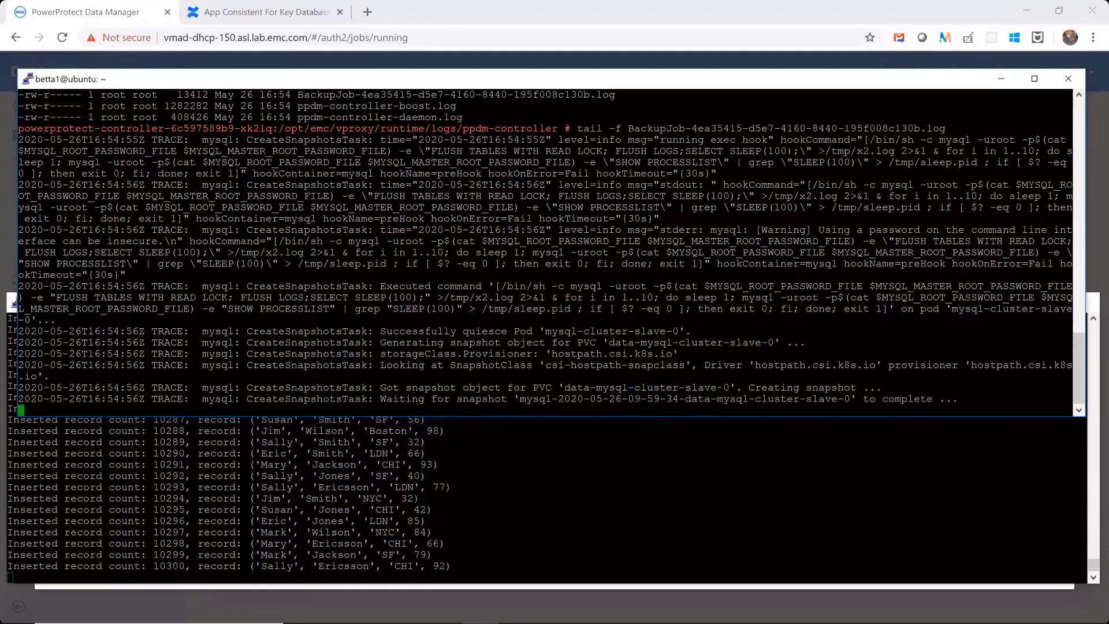
left_click_drag(426, 151, 792, 152)
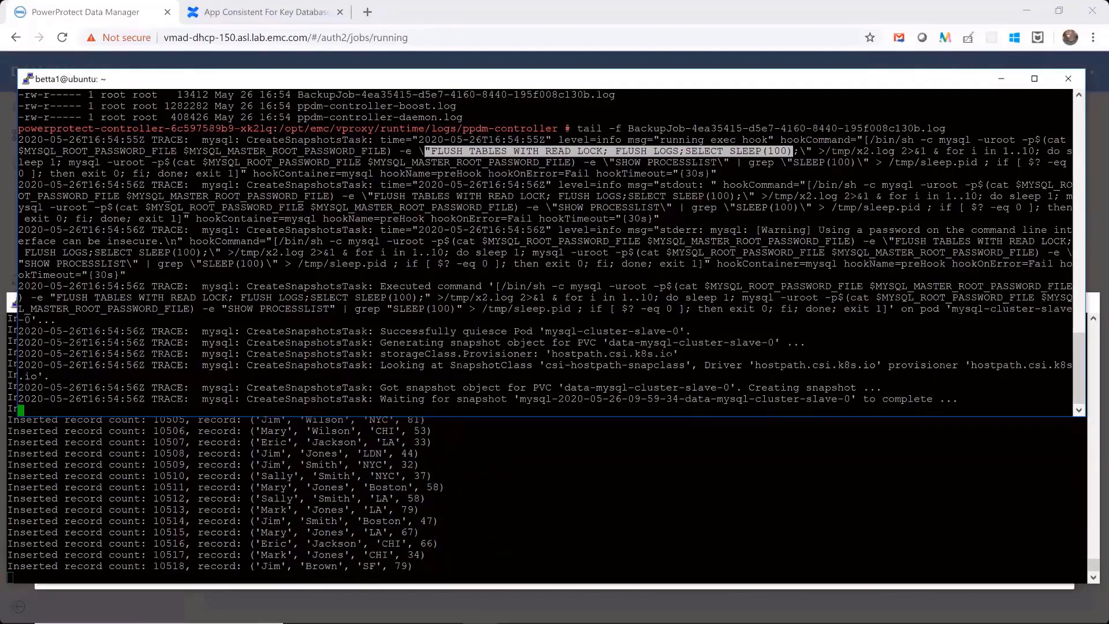
double_click(604, 353)
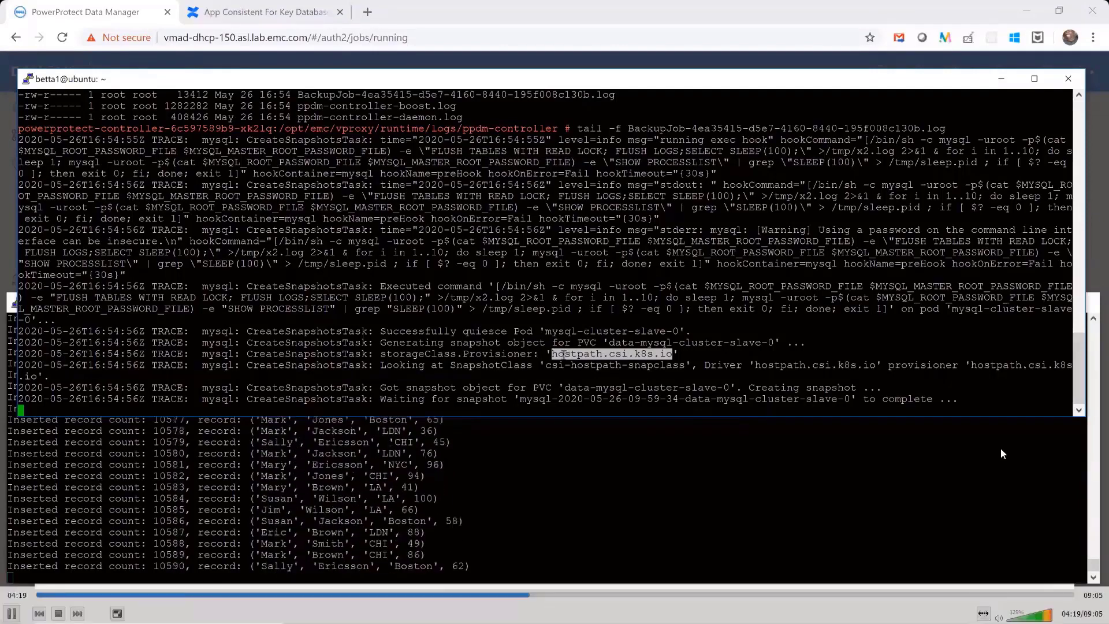
left_click(641, 354)
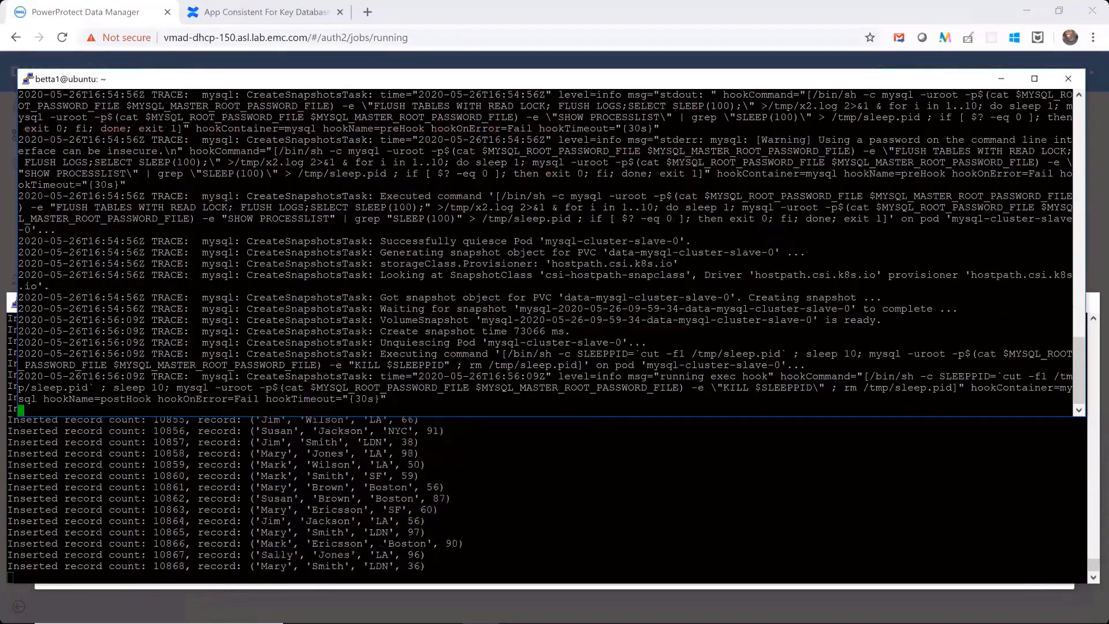
- Review the log entries for unquiescing the slave pod and for quiescing and snapshotting the master pod
left_click_drag(380, 343, 624, 344)
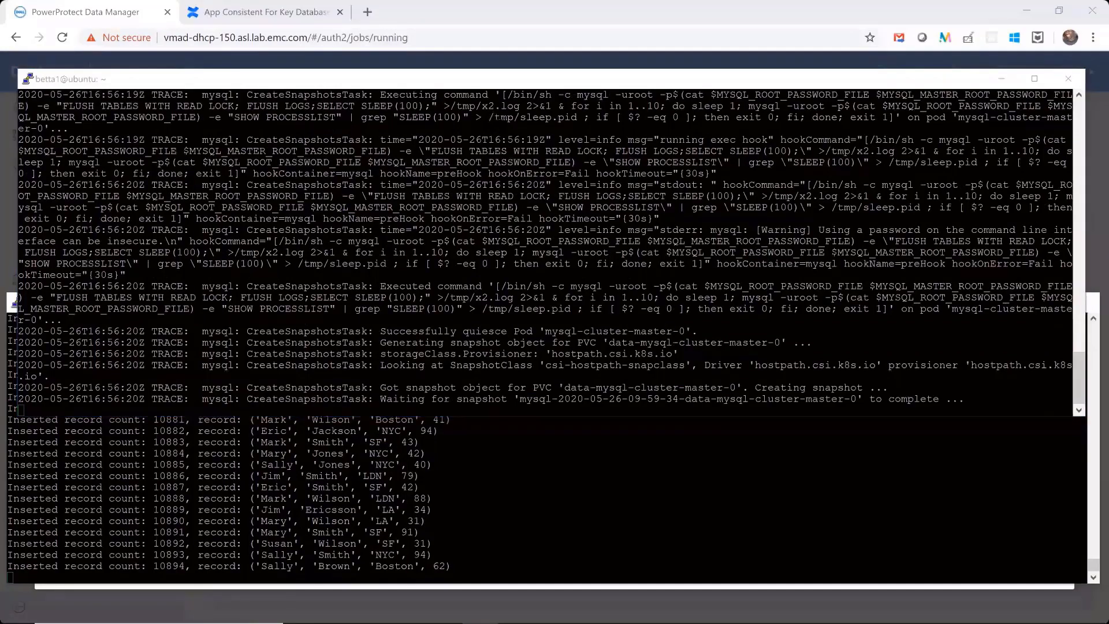
left_click_drag(380, 94, 507, 117)
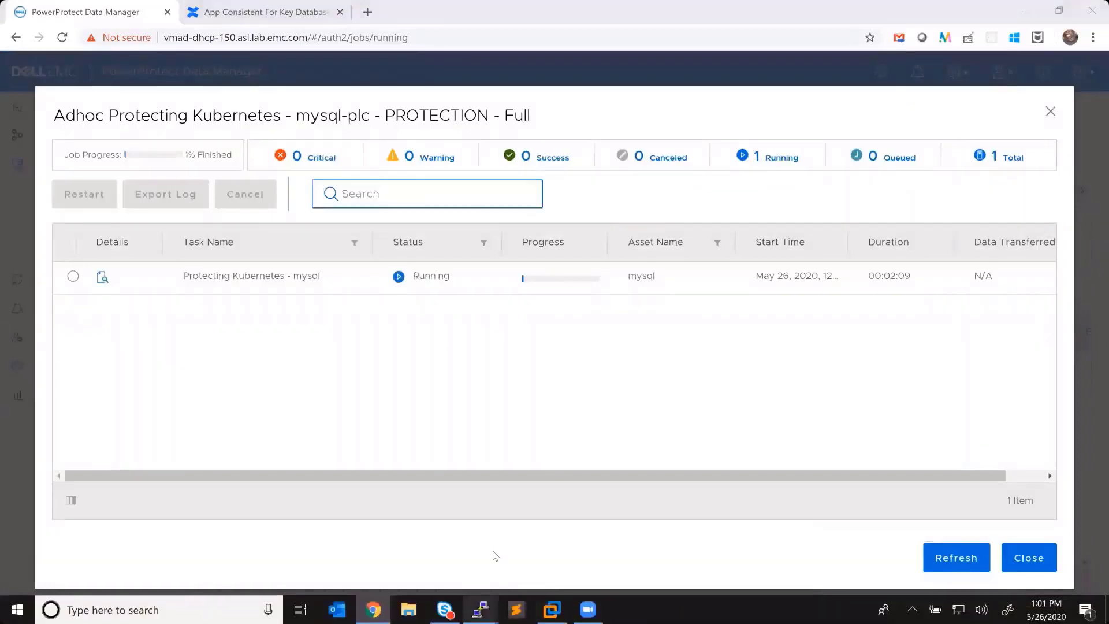
mouse_move(488, 605)
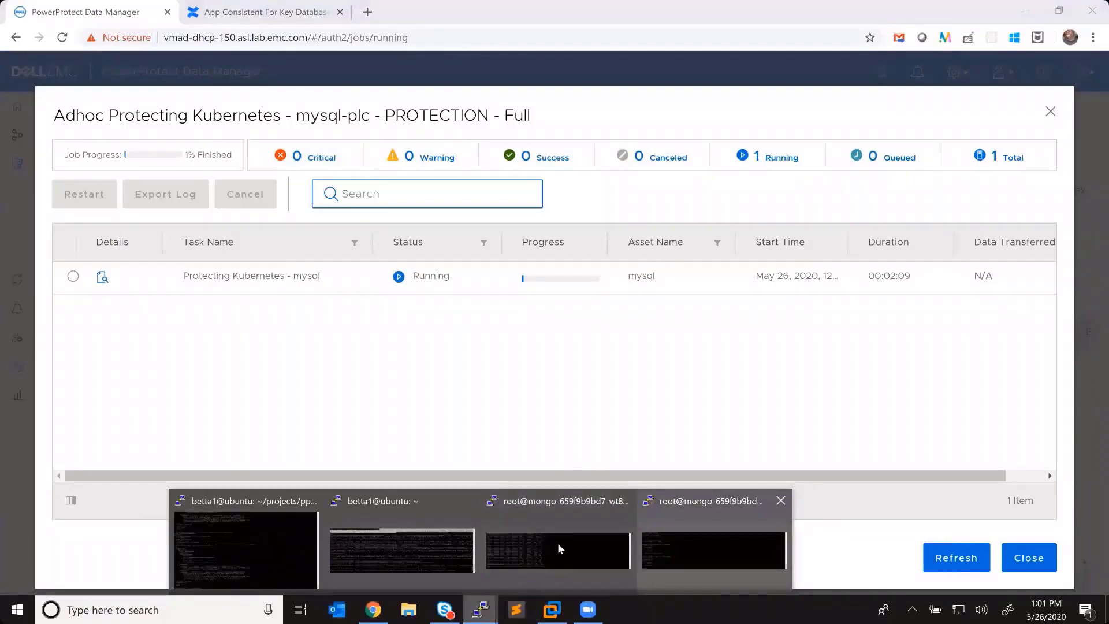
mouse_move(559, 546)
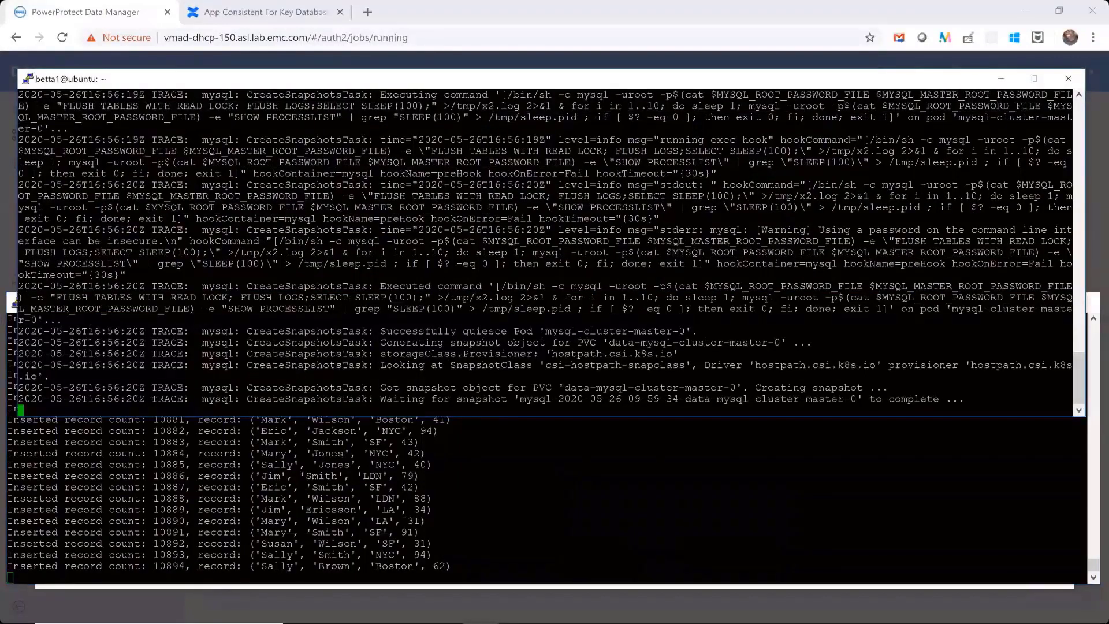
scroll(545, 252, "up", 5)
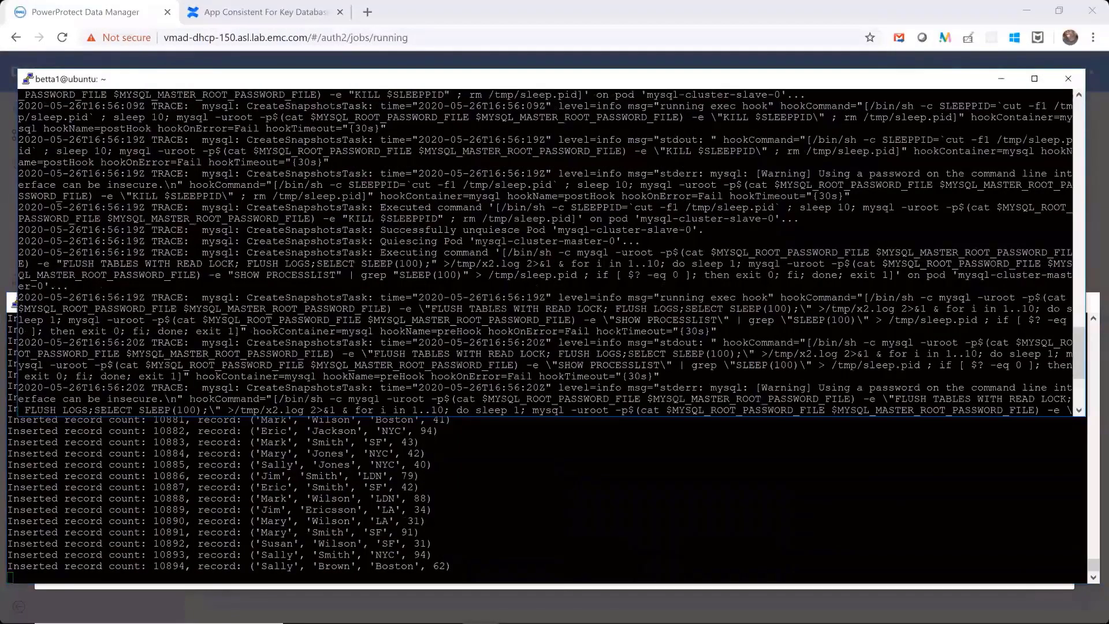
scroll(616, 331, "down", 5)
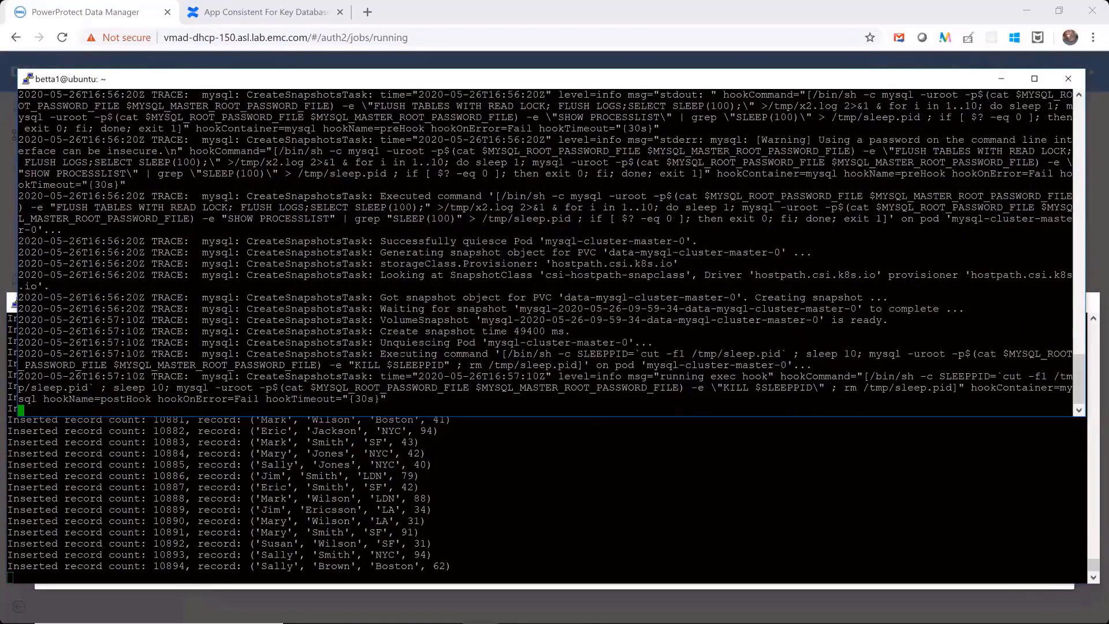
- List the application templates in the mysql namespace with k get applicationtemplates -n mysql from the ~/projects/ppdmctl terminal
left_click_drag(514, 332, 526, 331)
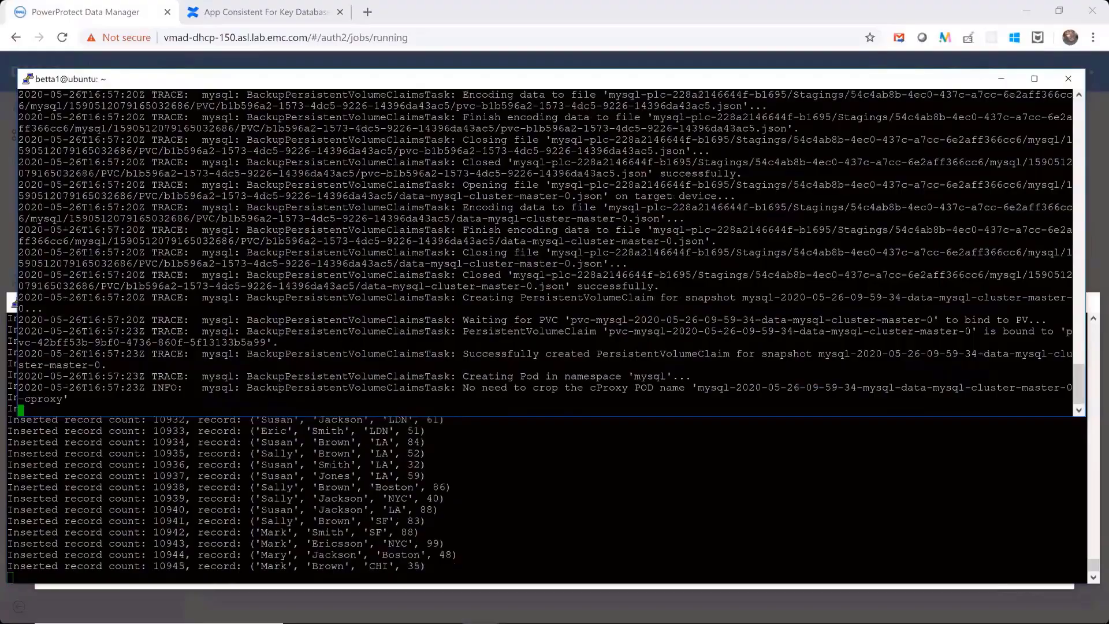
type("t")
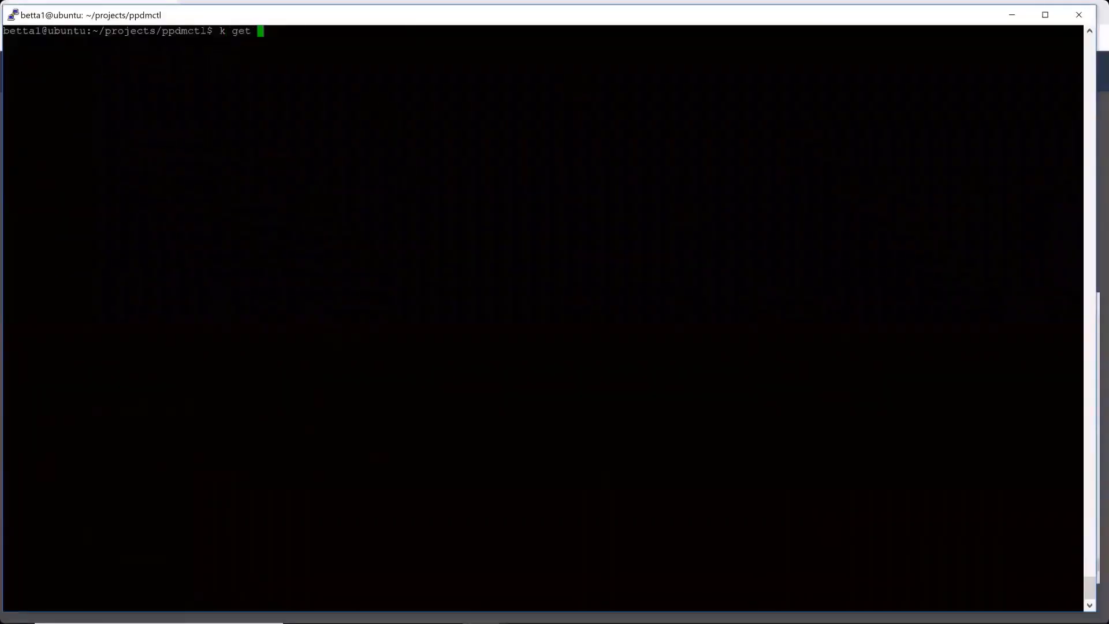
mouse_move(816, 510)
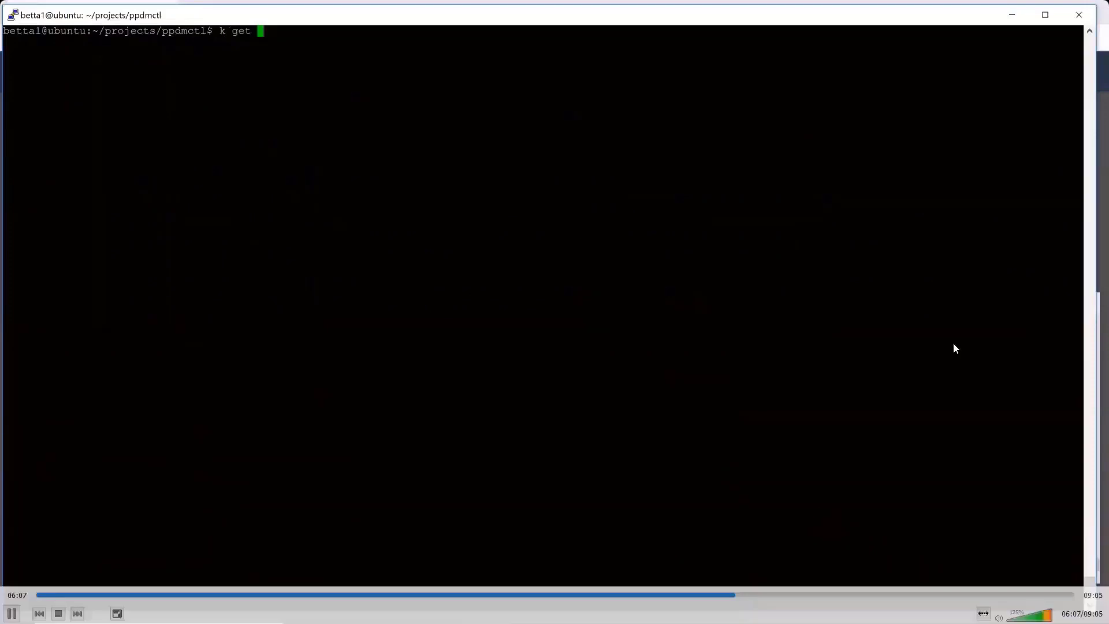
type("applicatio")
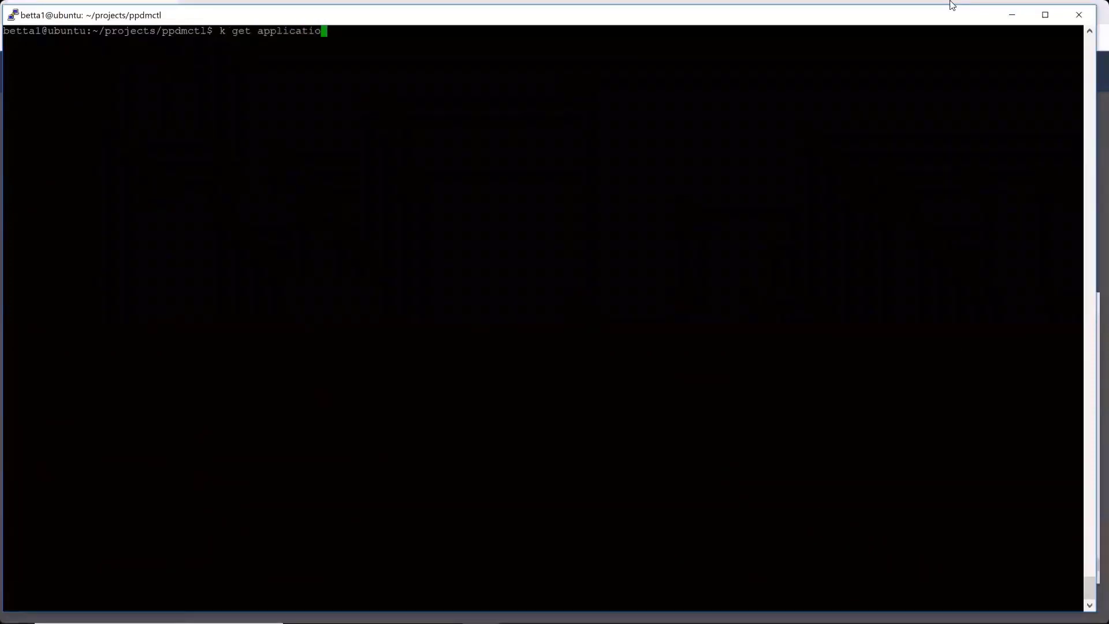
type("ntemplates -n my")
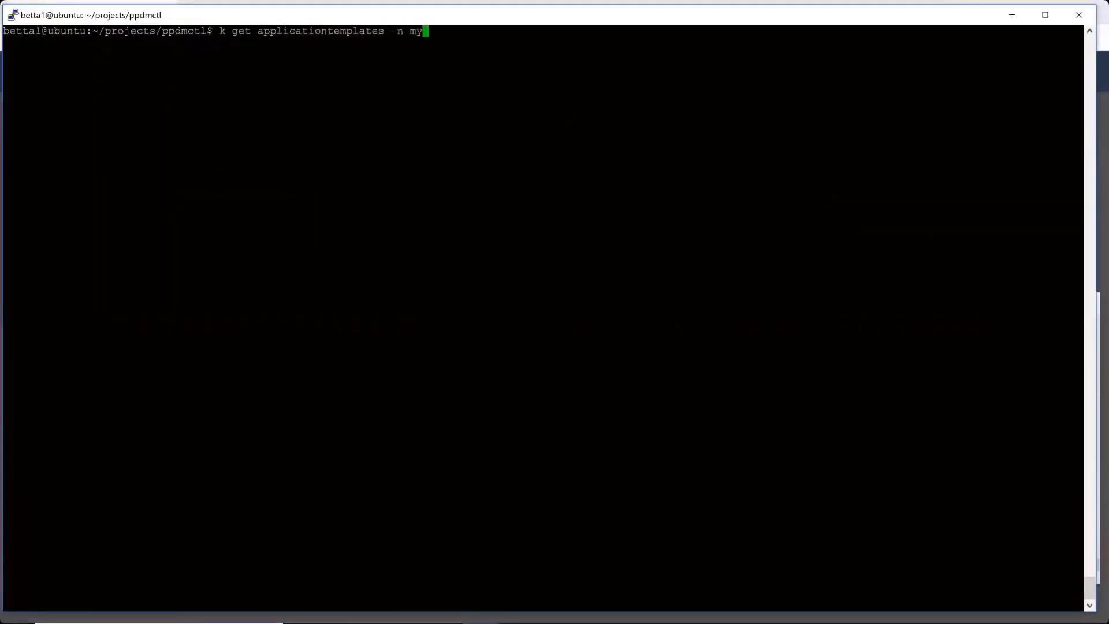
type("sql")
key("Return")
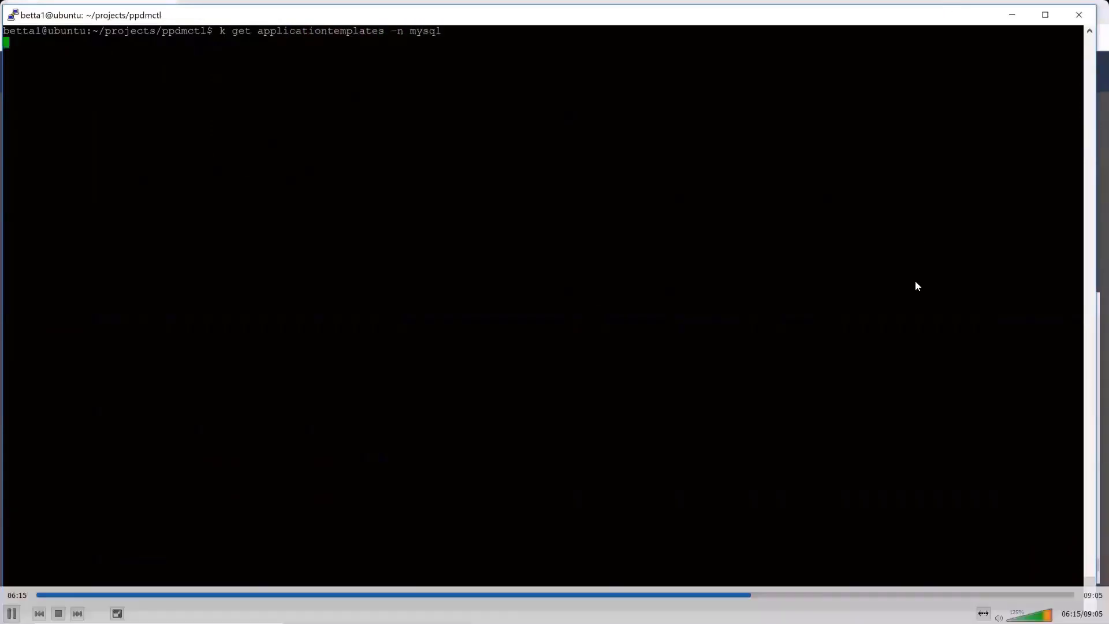
- Output the mysql namespace's application templates in full with k get applicationtemplates -n mysql -o yaml
key("Up")
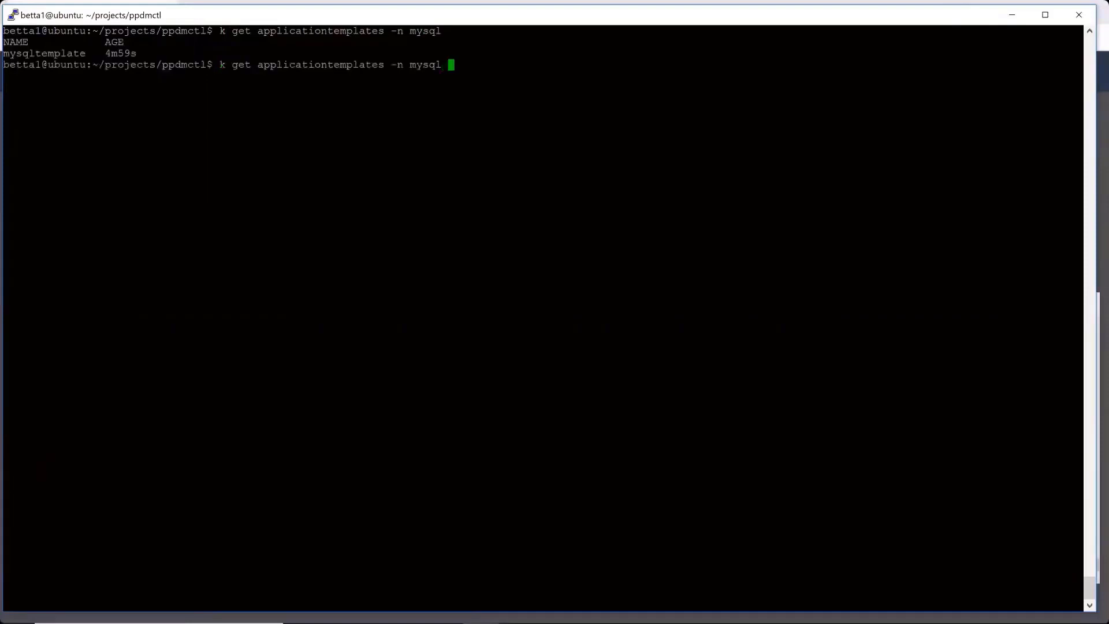
type("-o yaml")
key("Return")
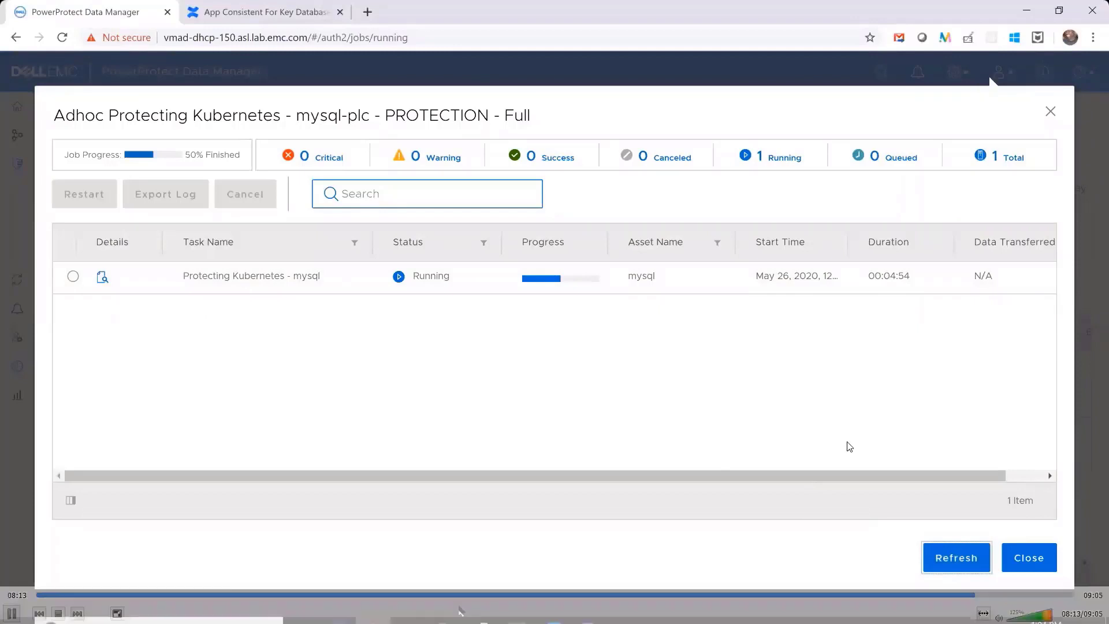
- Check the ongoing record inserts in the mongo pod terminal and return to the ~/projects/ppdmctl terminal to review its output
mouse_move(478, 607)
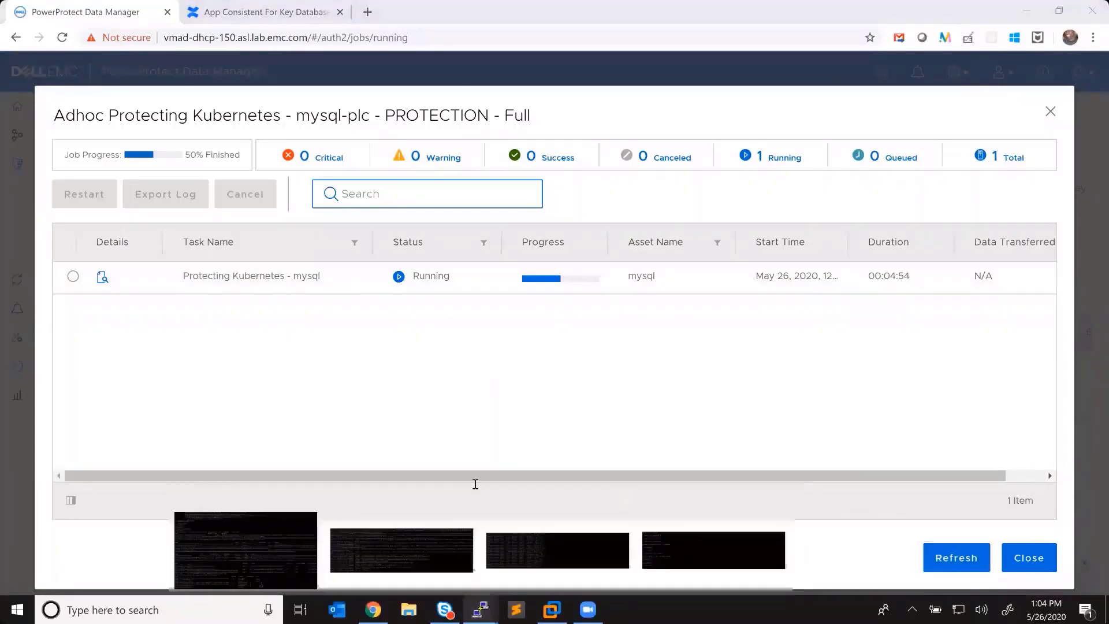
left_click(473, 610)
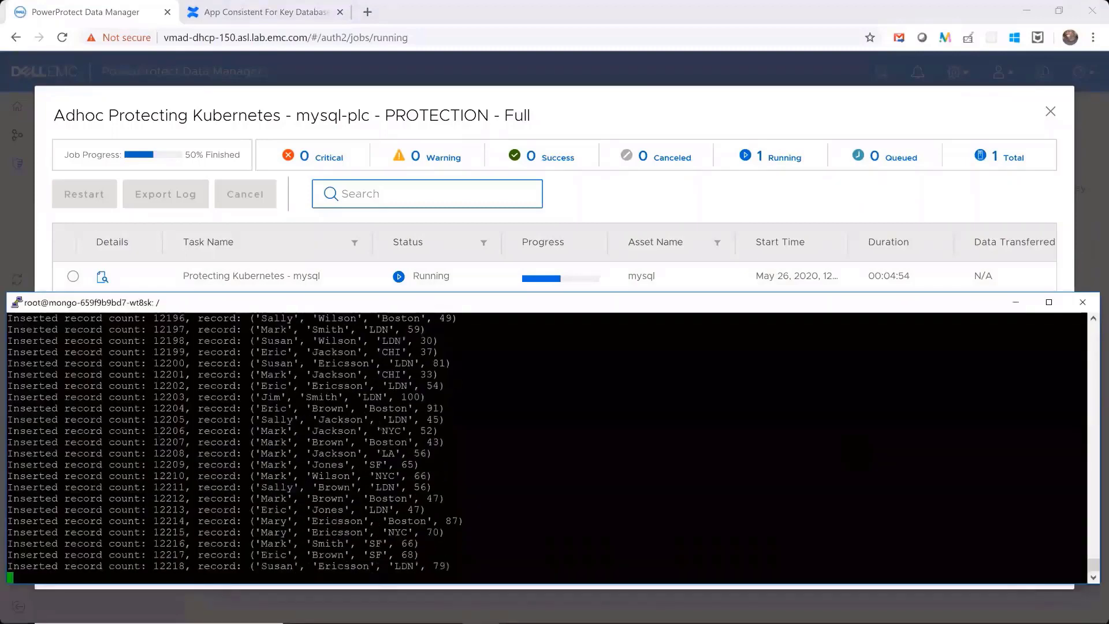
left_click(480, 609)
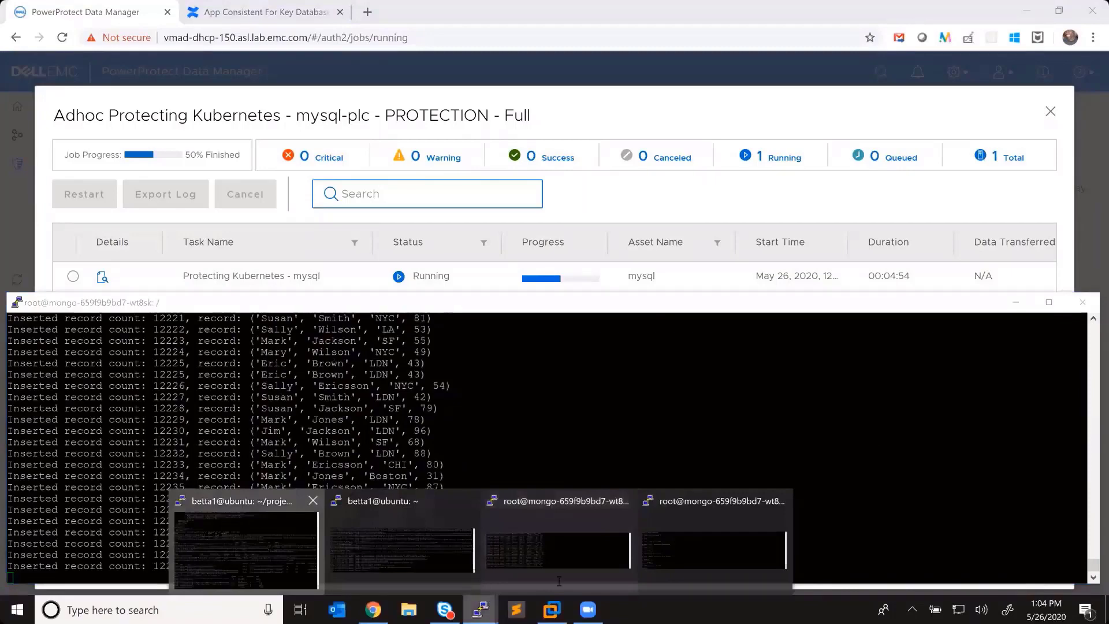
left_click(246, 546)
left_click_drag(417, 571, 550, 572)
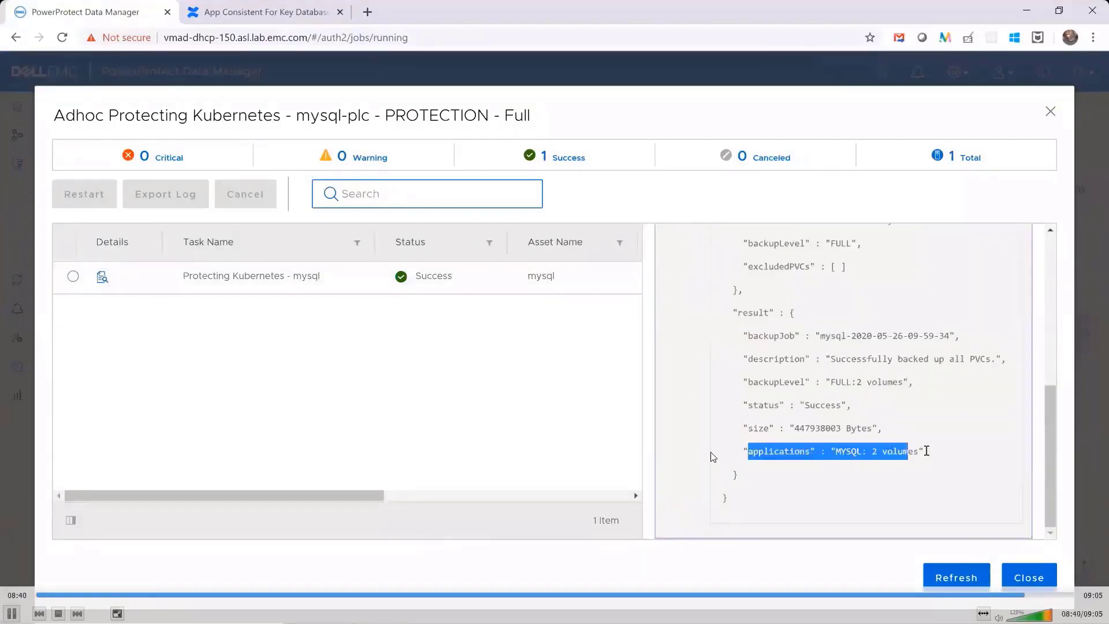
- Close the mysql-plc protection job details and open the Kubernetes assets available for recovery
key("space")
left_click(1024, 583)
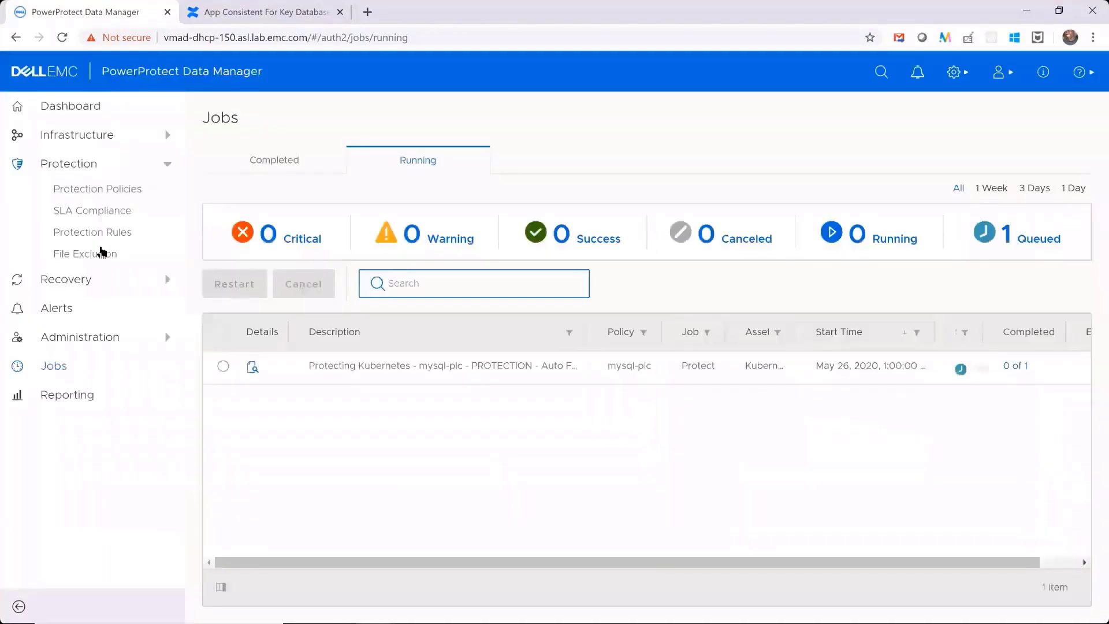
left_click(72, 289)
left_click(69, 303)
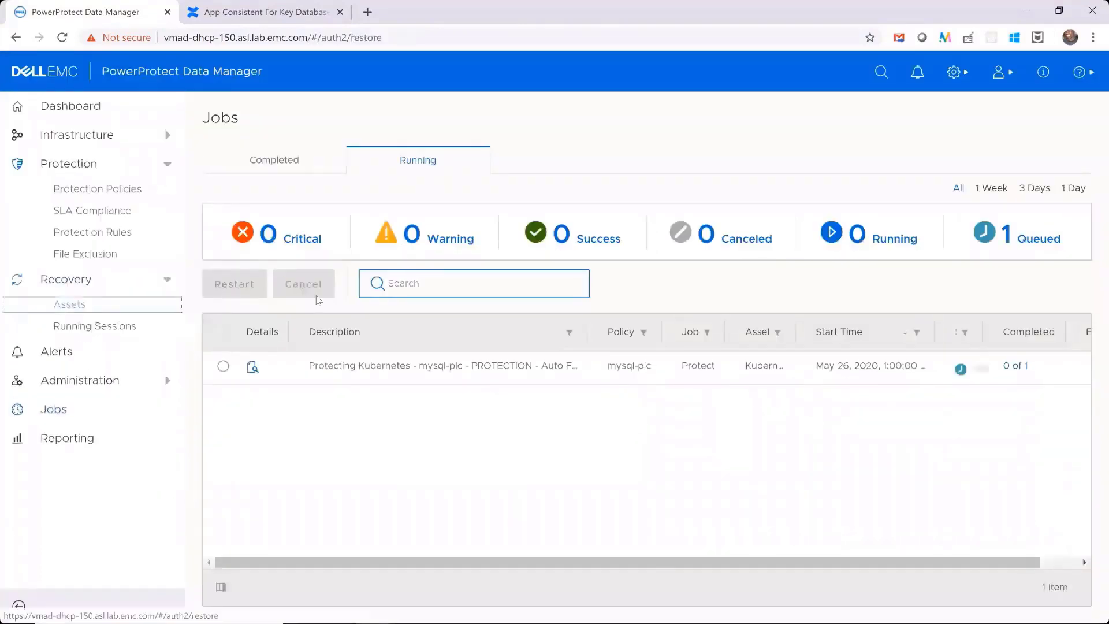
left_click(580, 173)
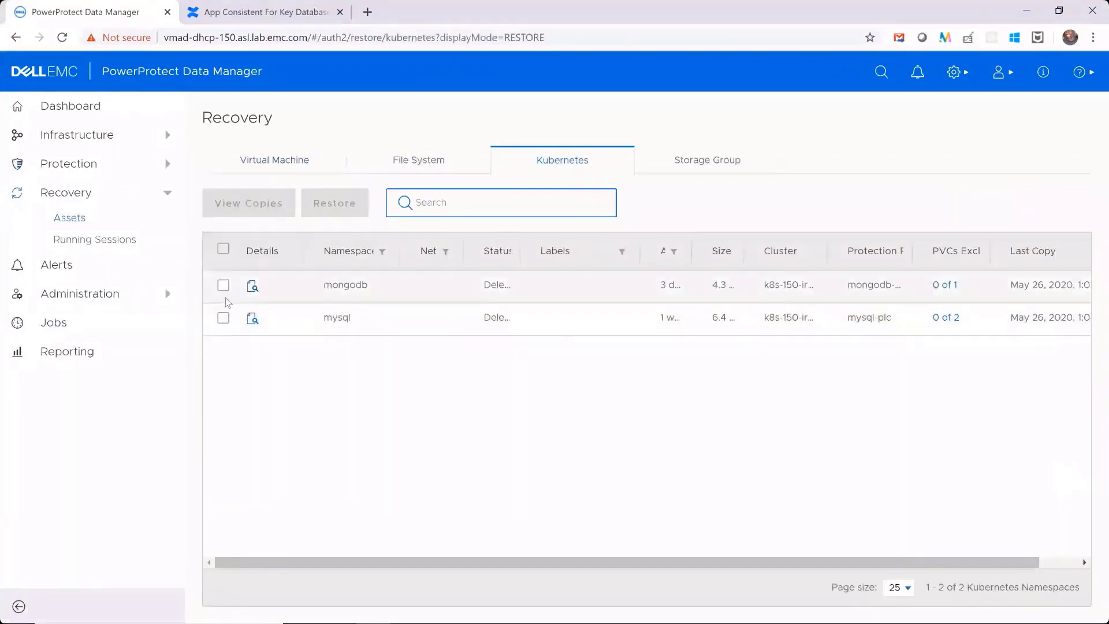
- View the mysql namespace's copies on the DD storage target and check the consistency of the newest copy
left_click(243, 330)
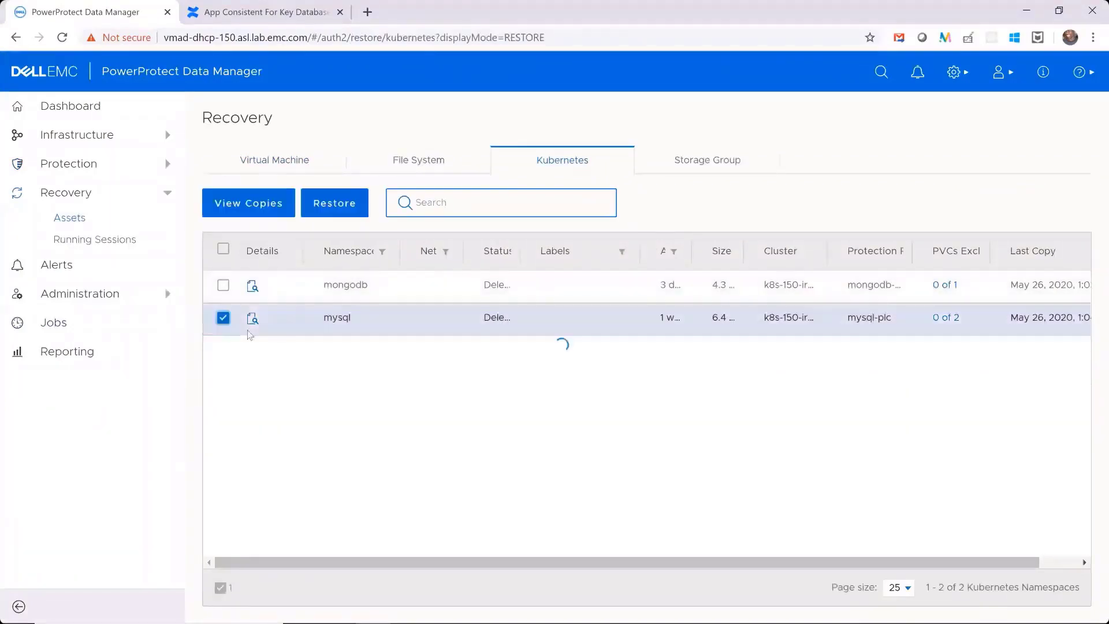
left_click(245, 205)
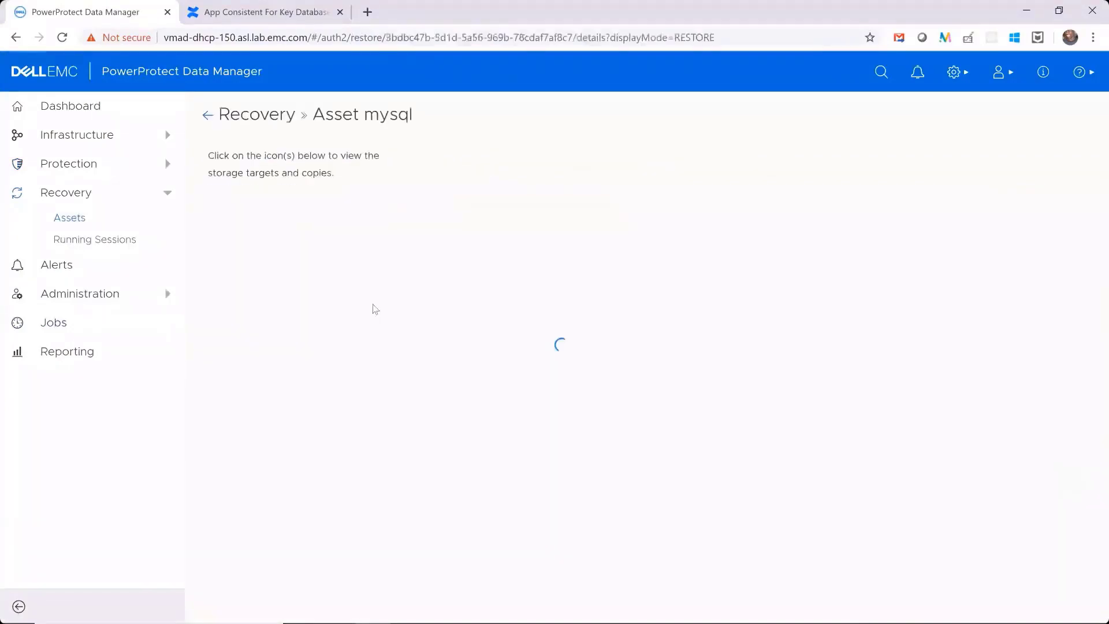
left_click(488, 333)
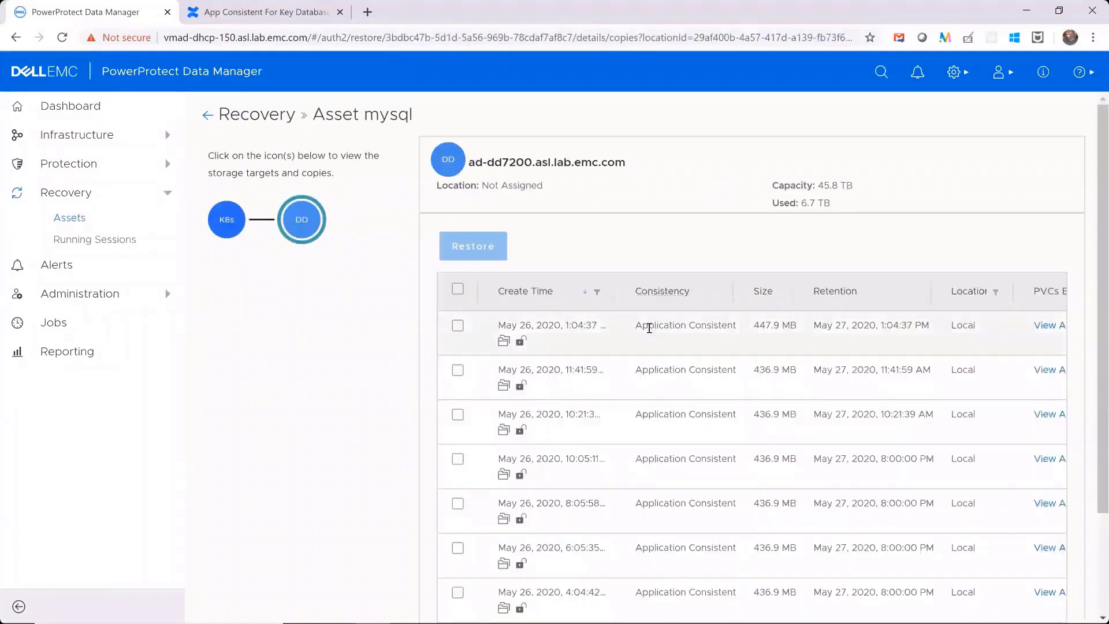
left_click_drag(634, 325, 738, 331)
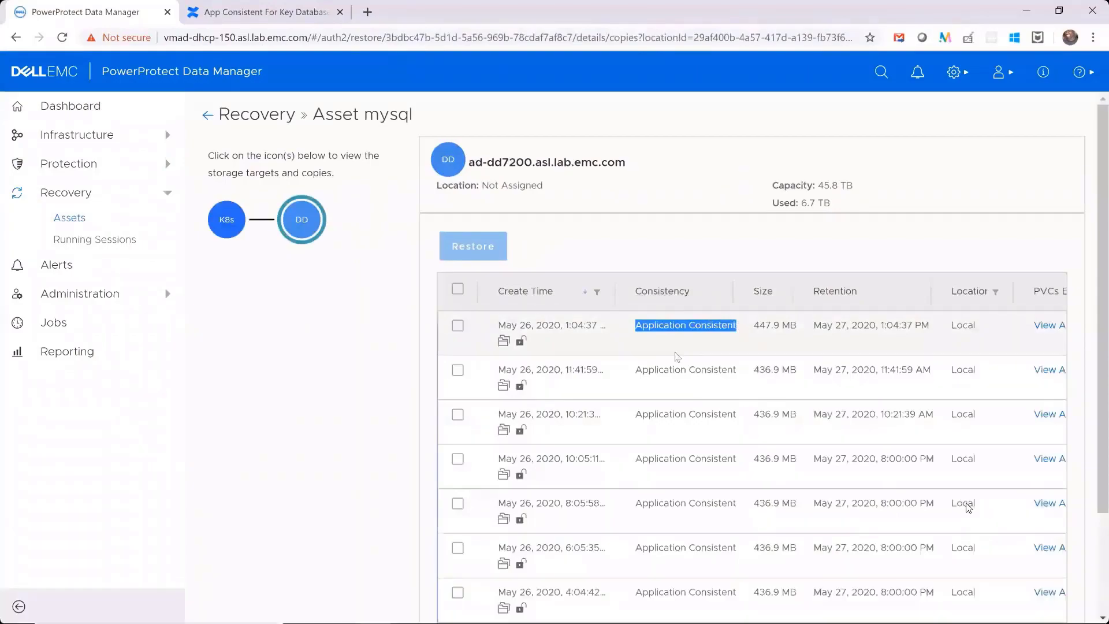